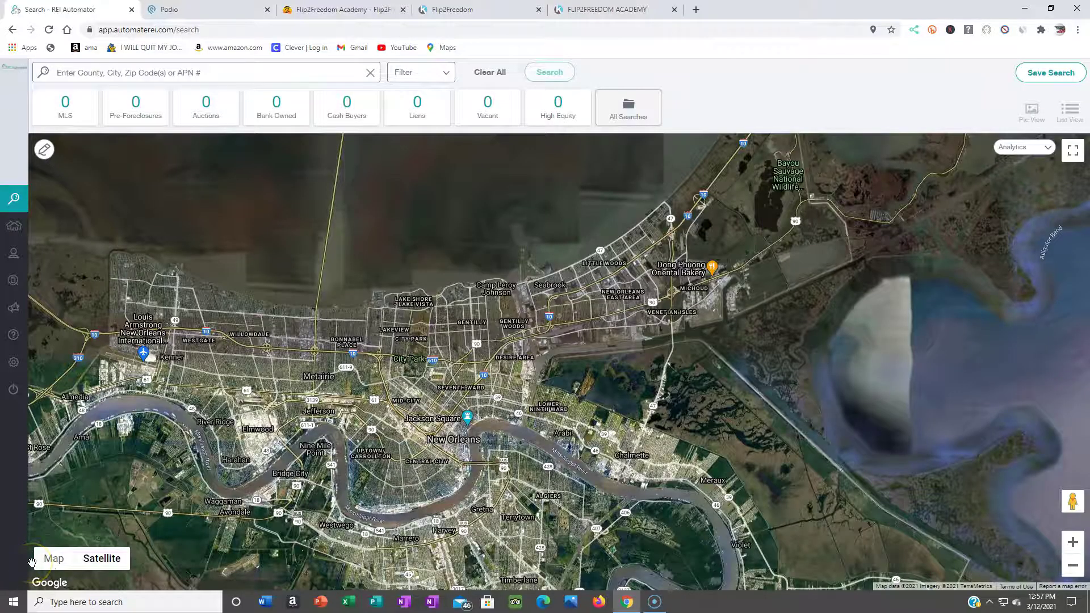
- Load the recent 'New Orleans, LA' search and show only its 6246 lien properties
left_click(26, 560)
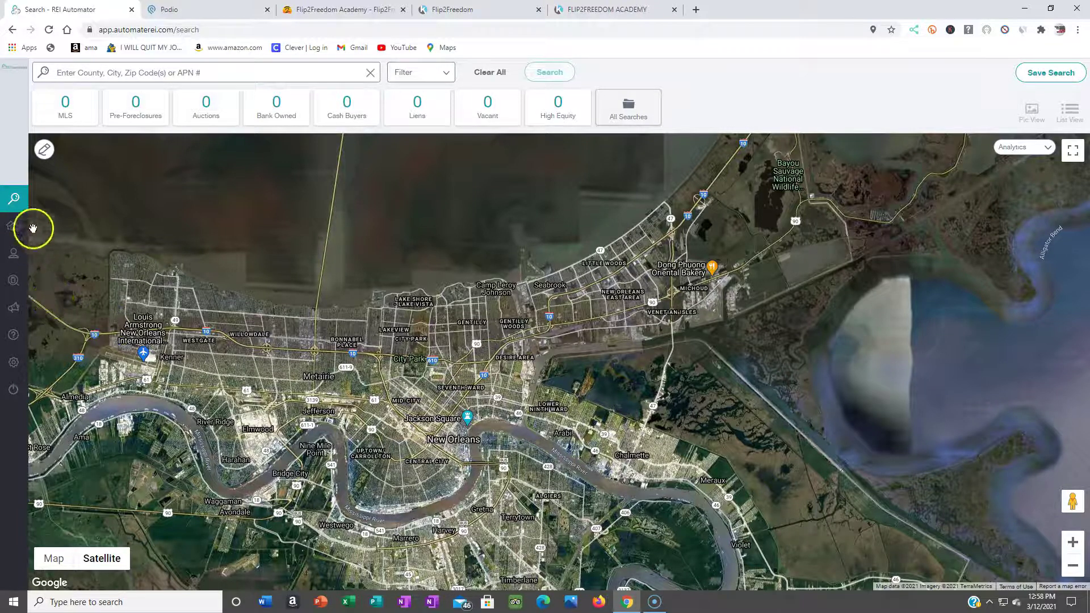
left_click(114, 73)
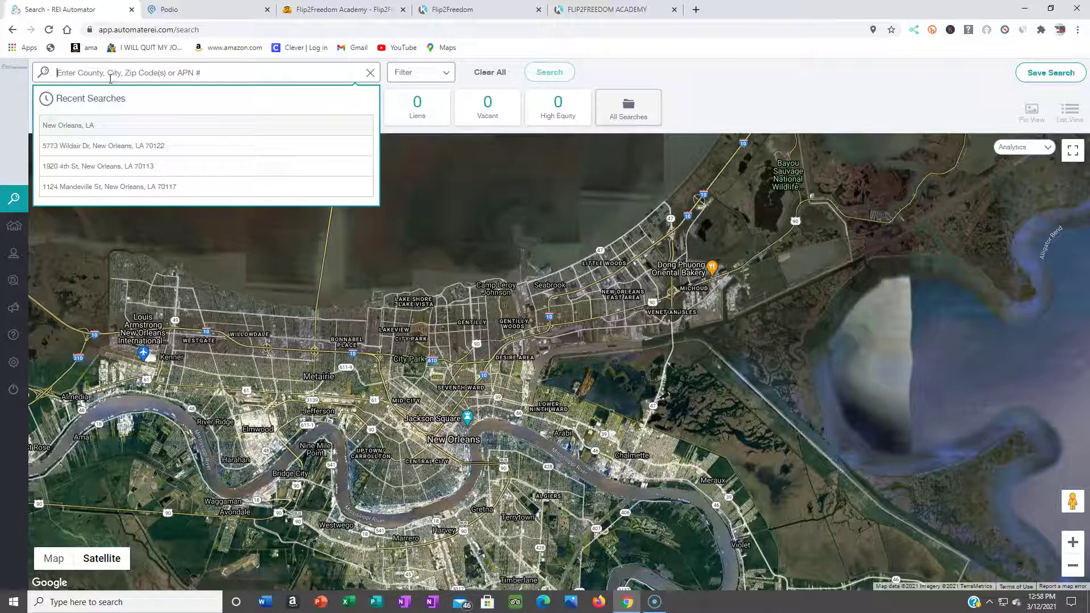
left_click(99, 127)
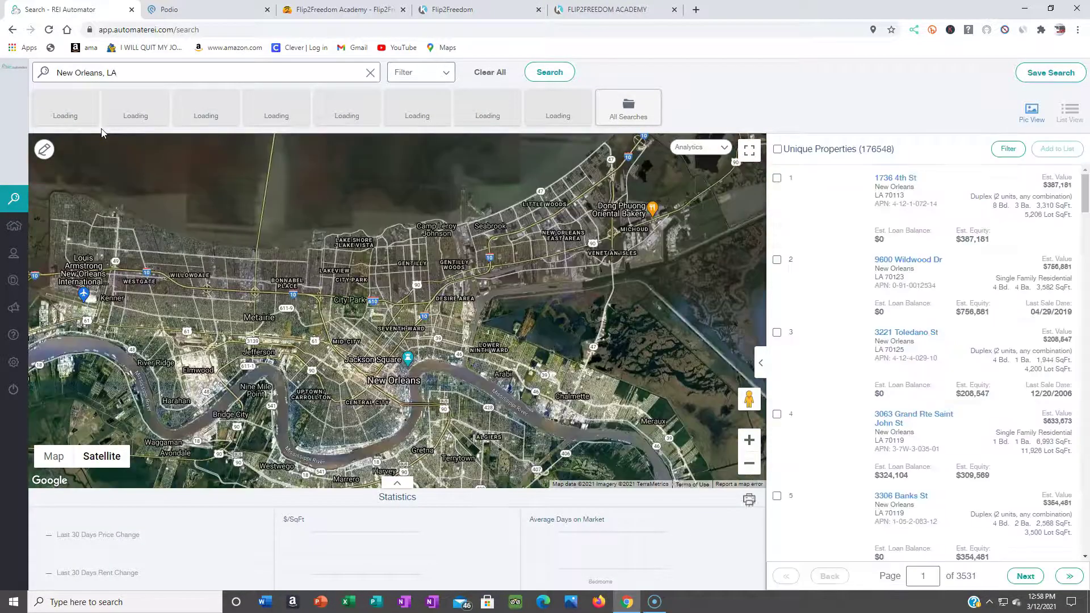
left_click(207, 123)
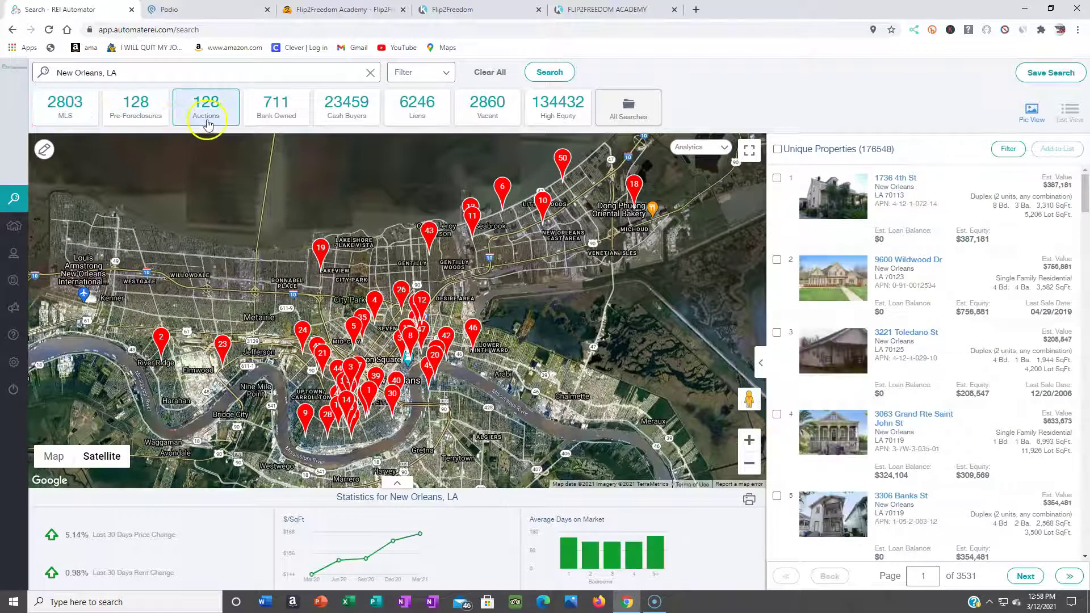
left_click(516, 122)
left_click(435, 114)
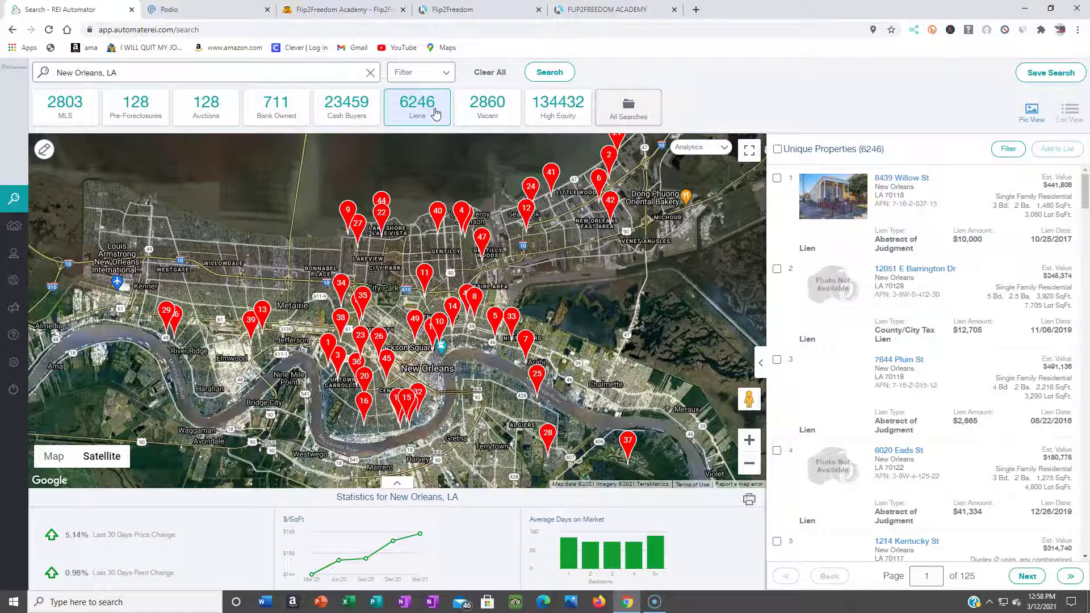
- In the filters' Property Characteristics, set the classification to Residential and Vacant Land
left_click(439, 77)
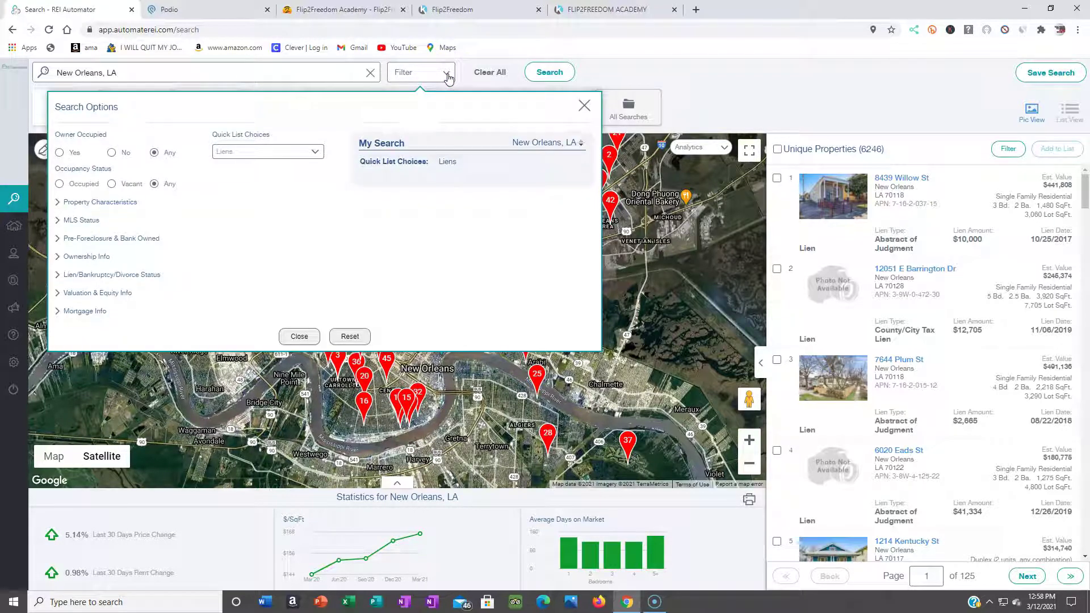
left_click(305, 135)
left_click(118, 185)
left_click(125, 202)
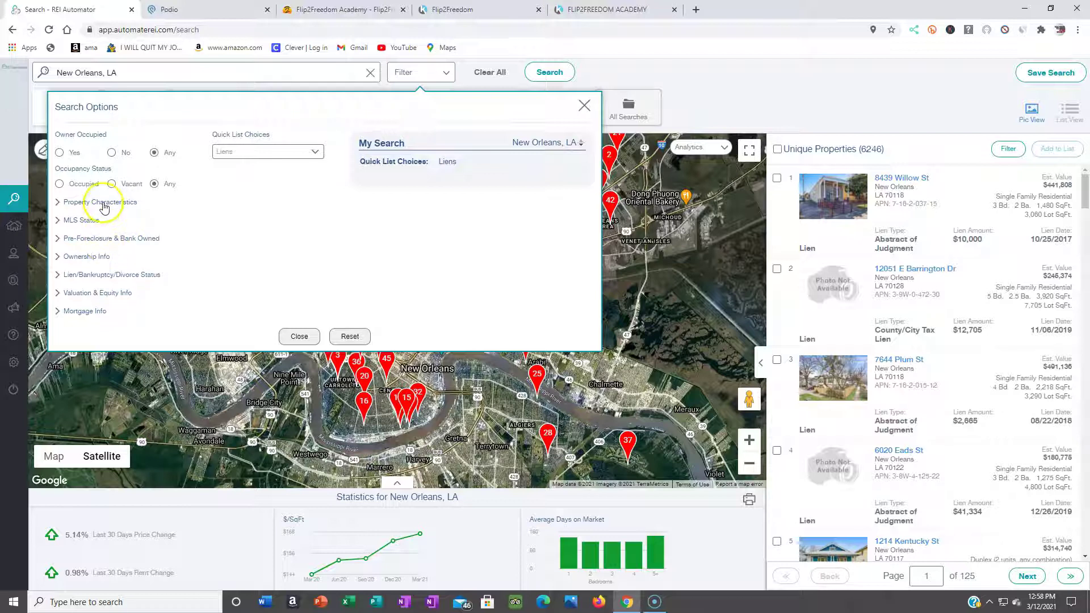
double_click(103, 203)
left_click(102, 202)
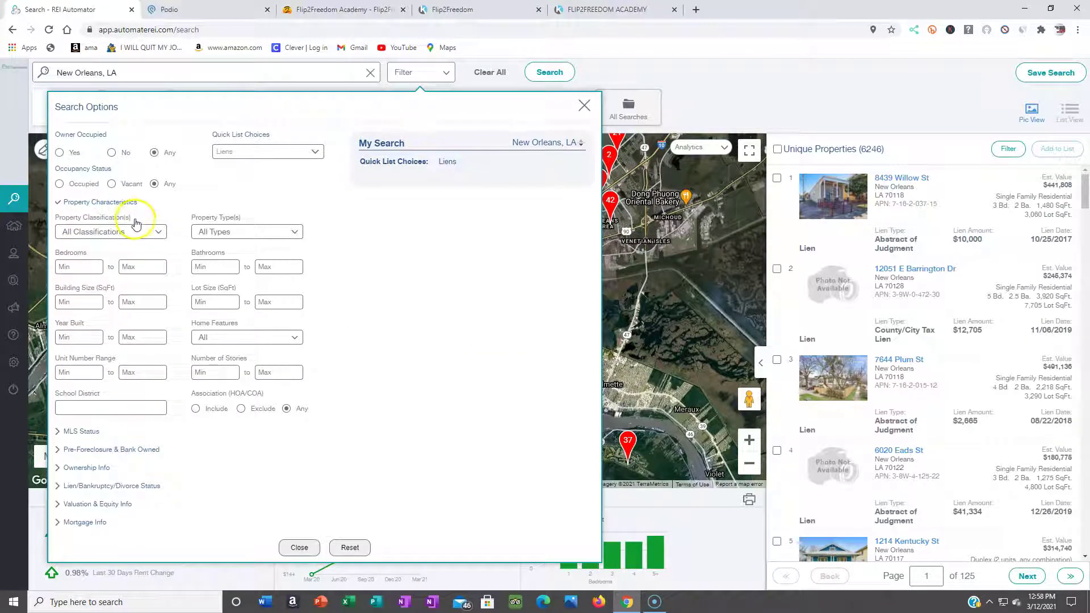
left_click(160, 233)
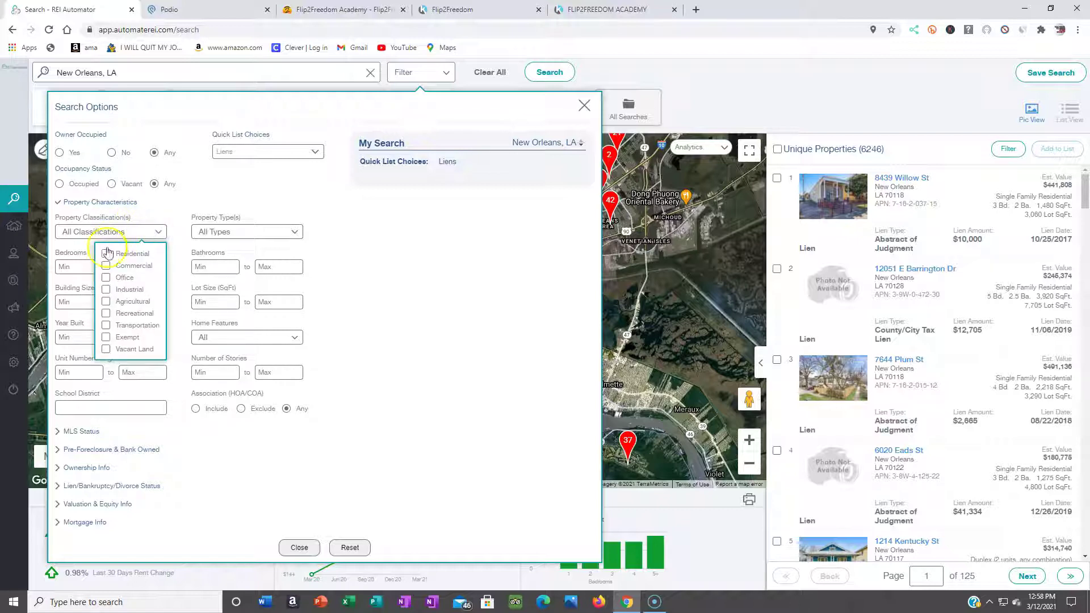
left_click(107, 253)
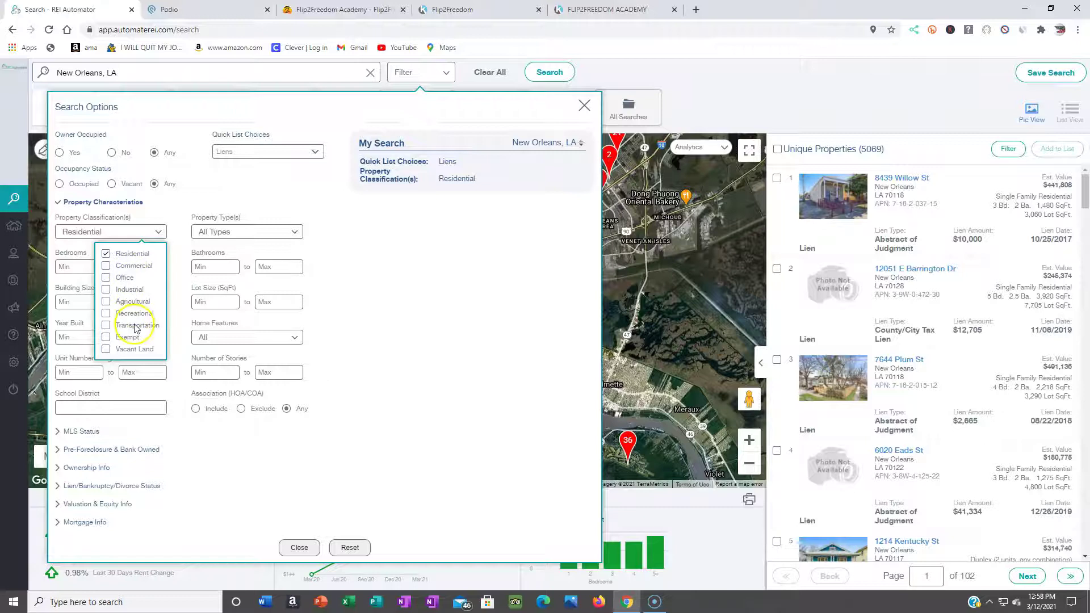
left_click(106, 350)
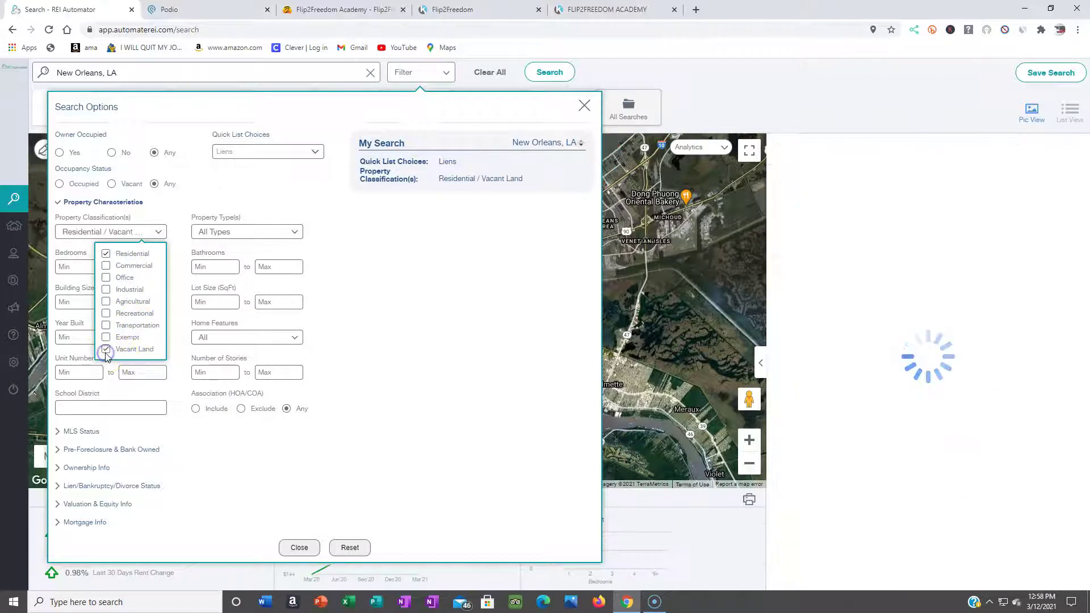
- Limit property types to Single Family, Multi-Family 2-4 and Multi-Family 5+
left_click(290, 234)
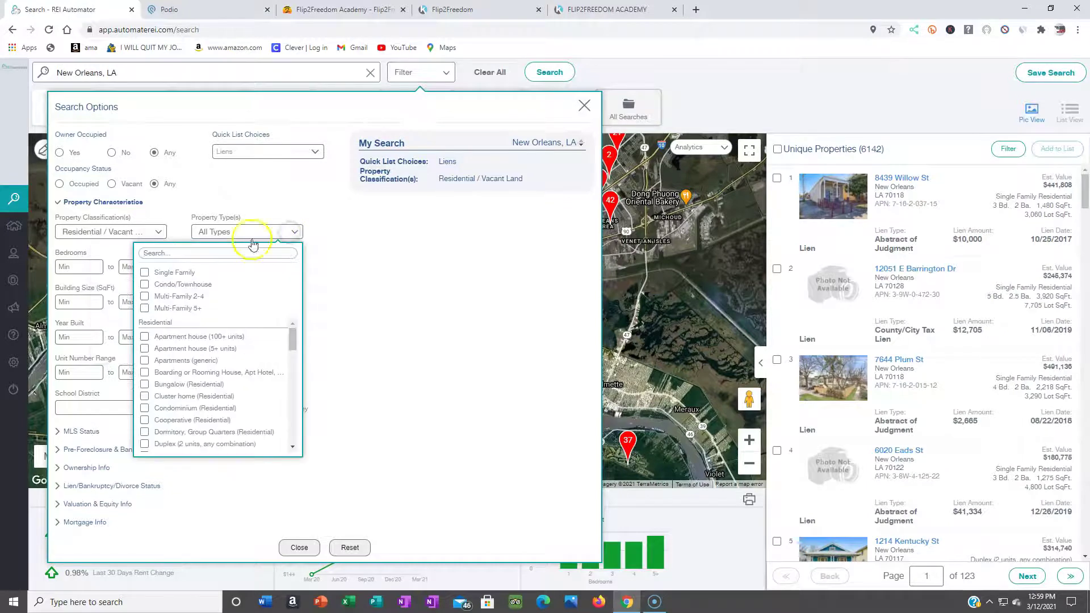
left_click(144, 277)
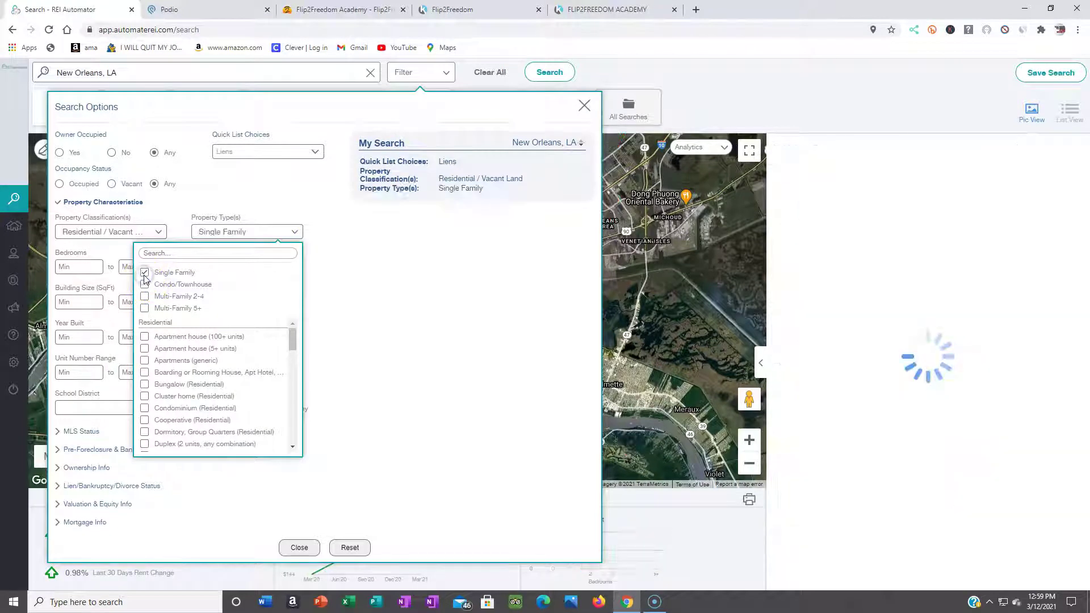
left_click(146, 298)
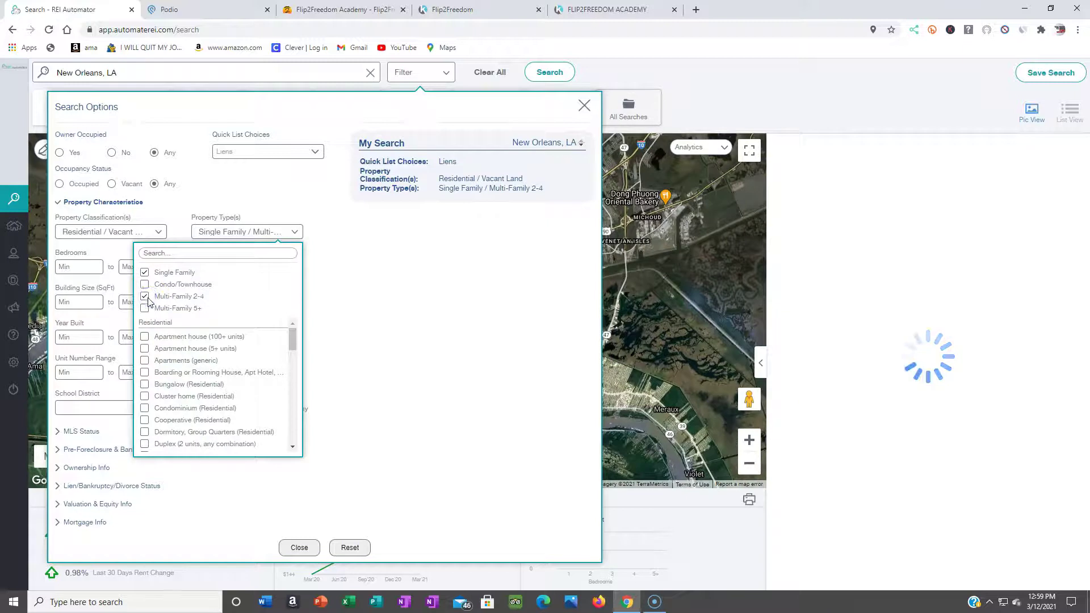
left_click(145, 310)
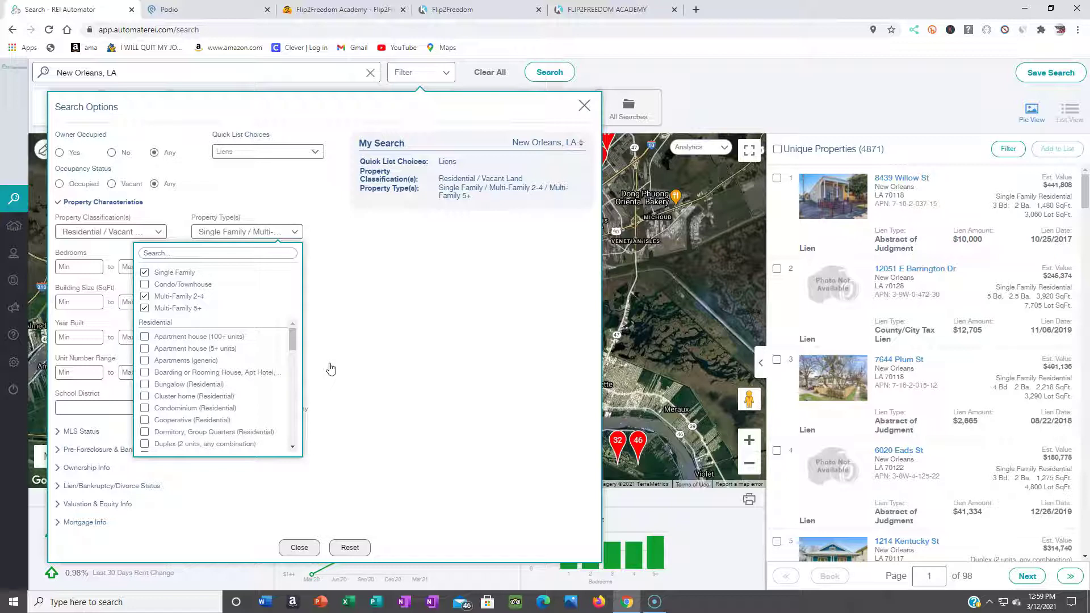
- Set a minimum of 2 bedrooms and a building size of 950 to 2000 sq ft
left_click(330, 368)
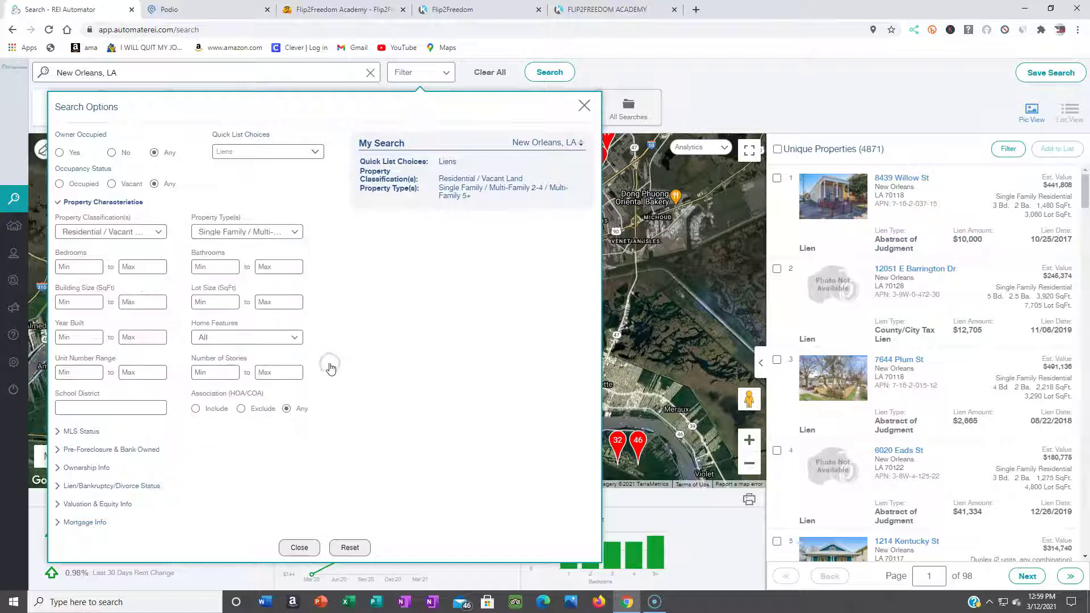
left_click(96, 269)
type("2")
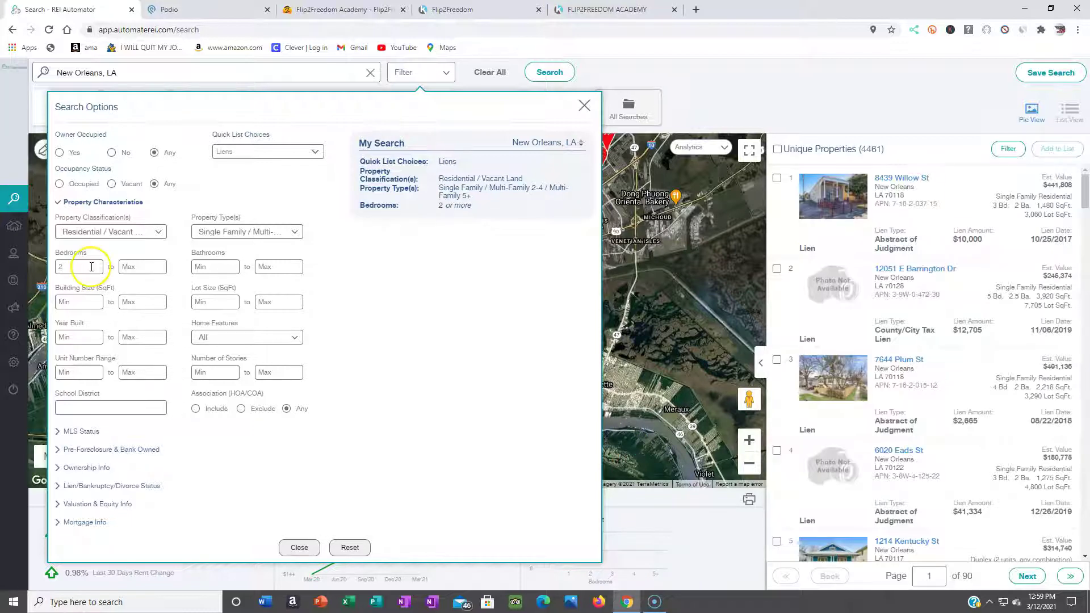
left_click(96, 267)
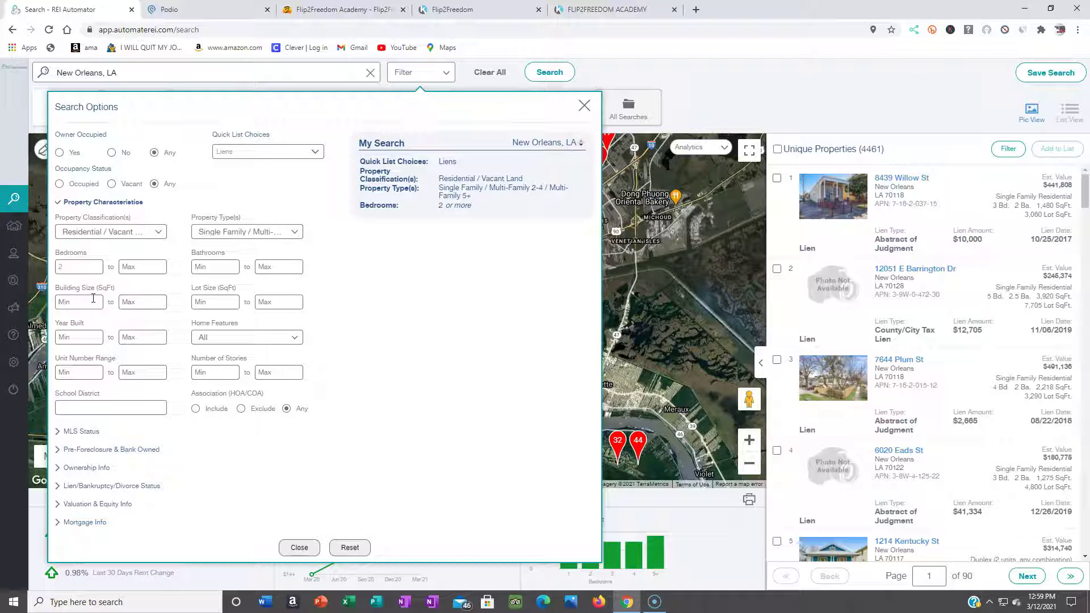
type("950")
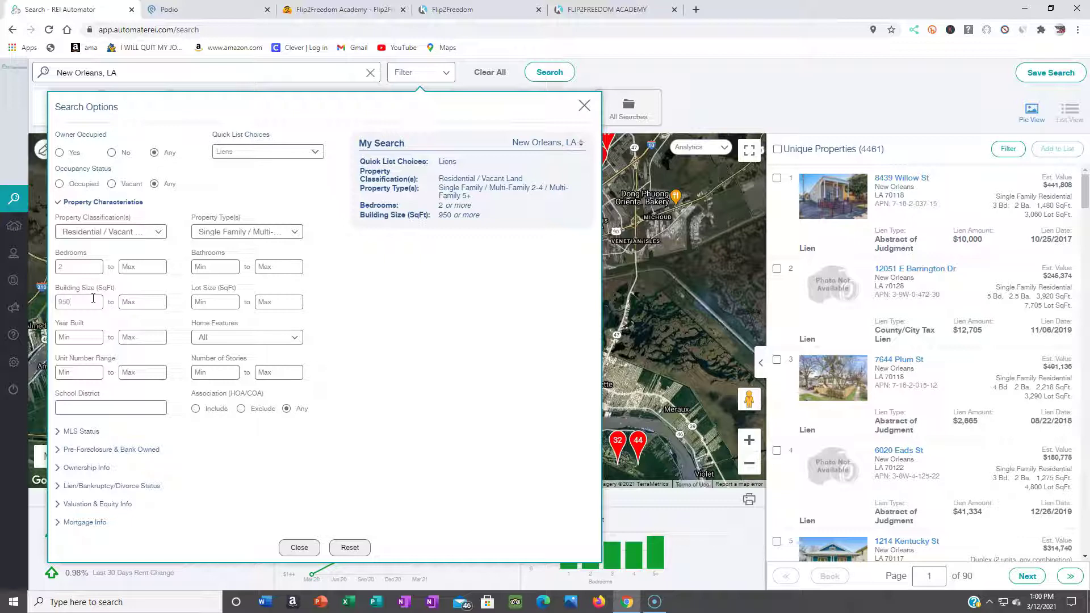
left_click(134, 300)
type("2000")
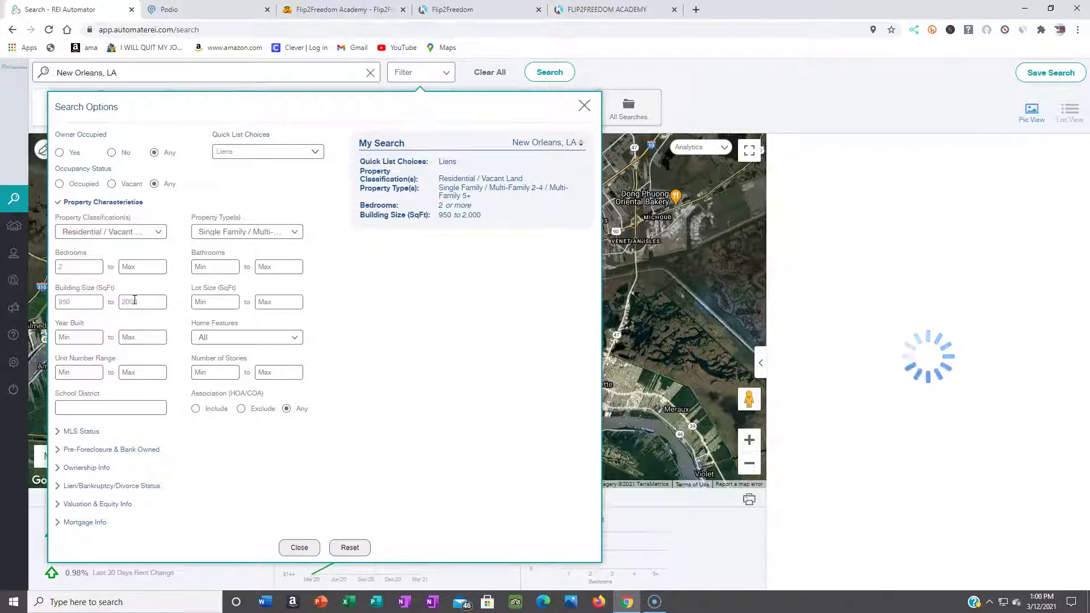
left_click(73, 335)
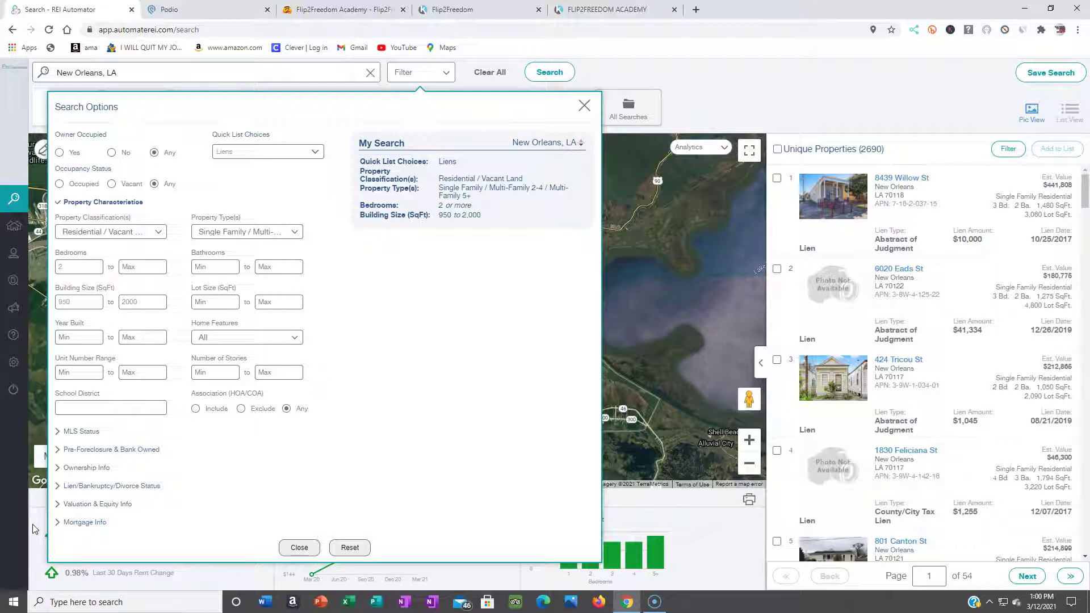
- Limit Year Built to 1990 or earlier, clearing the minimum, leaving 2528 properties
type("1990")
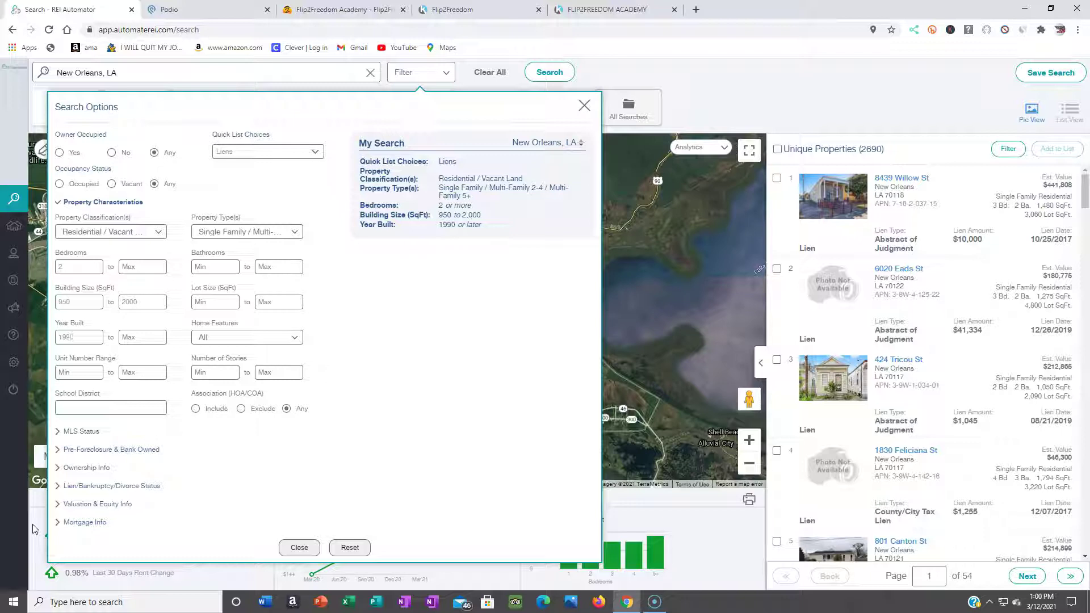
left_click(31, 526)
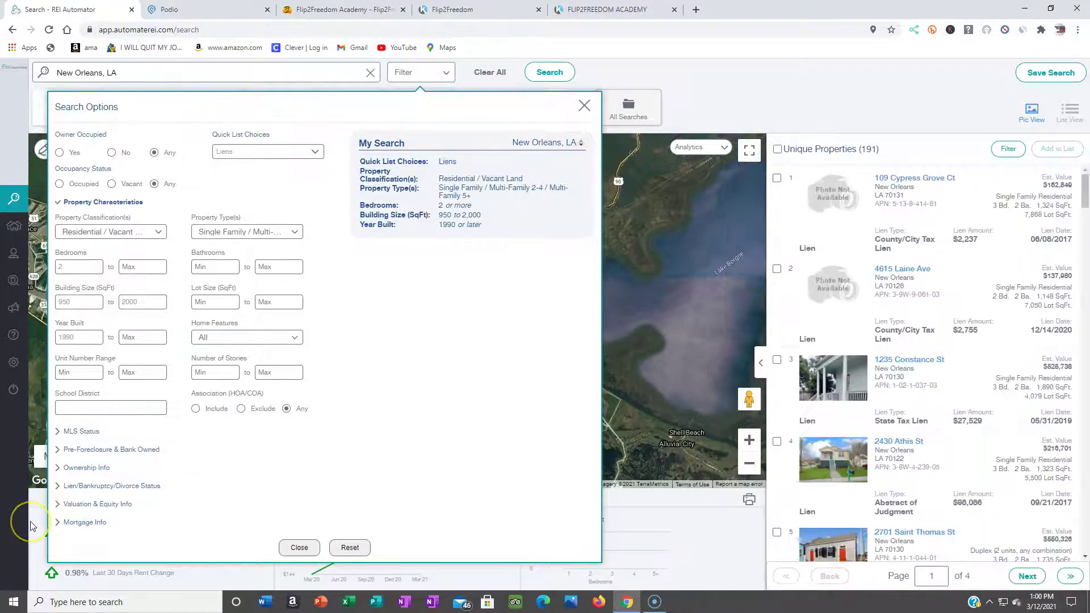
left_click(83, 335)
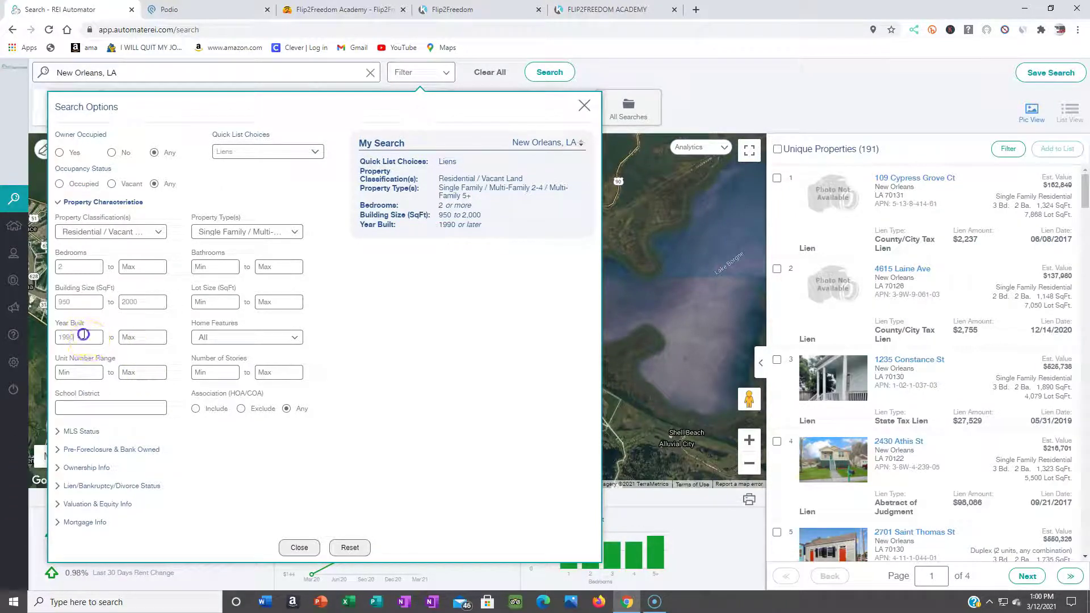
key("BackSpace")
key("BackSpace")
key("BackSpace")
key("BackSpace")
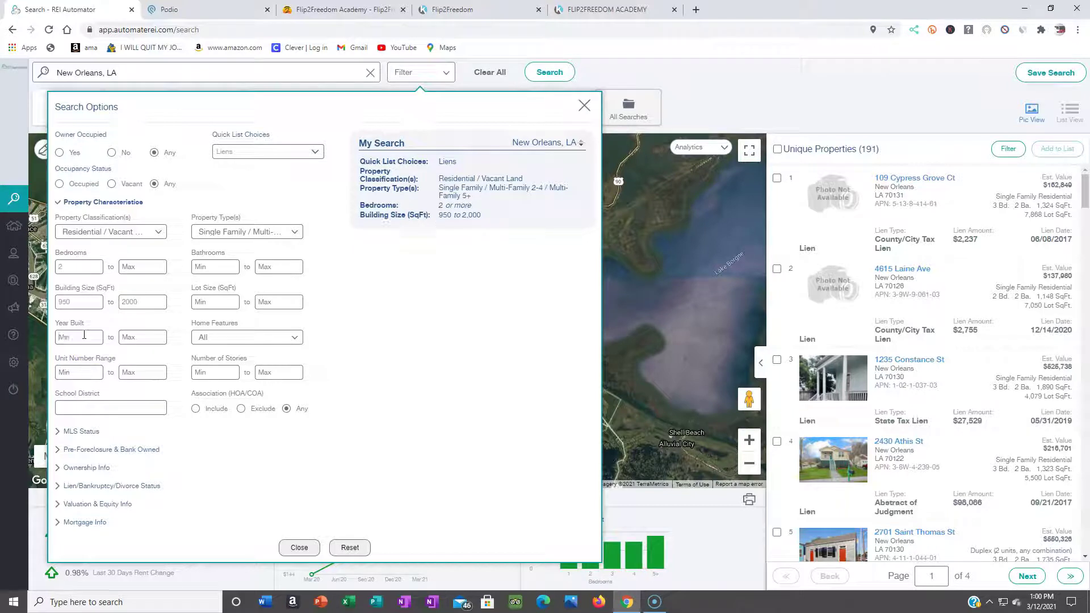
left_click(135, 335)
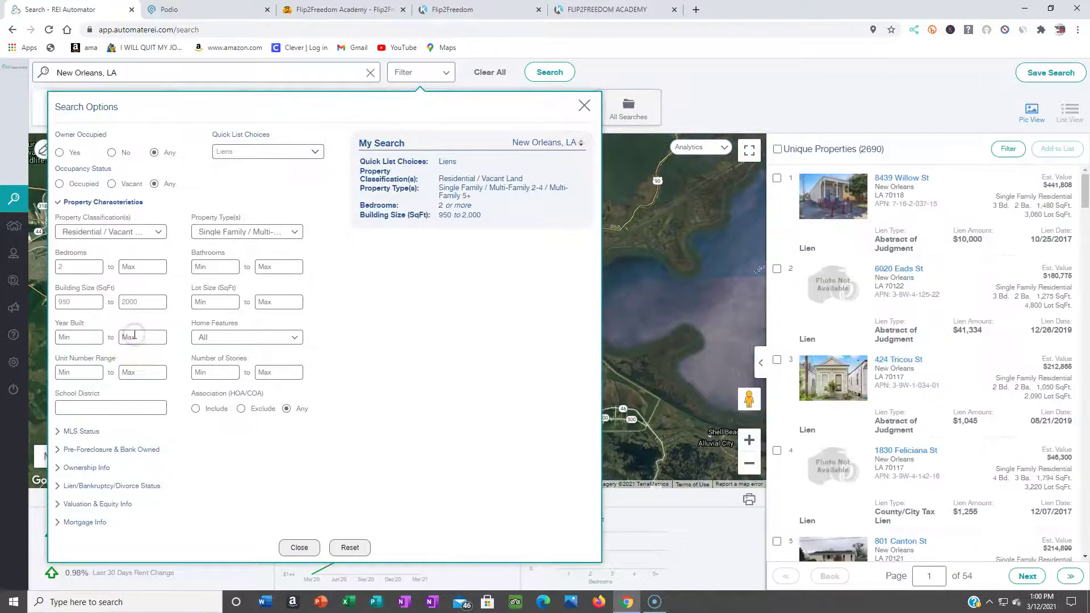
type("1990")
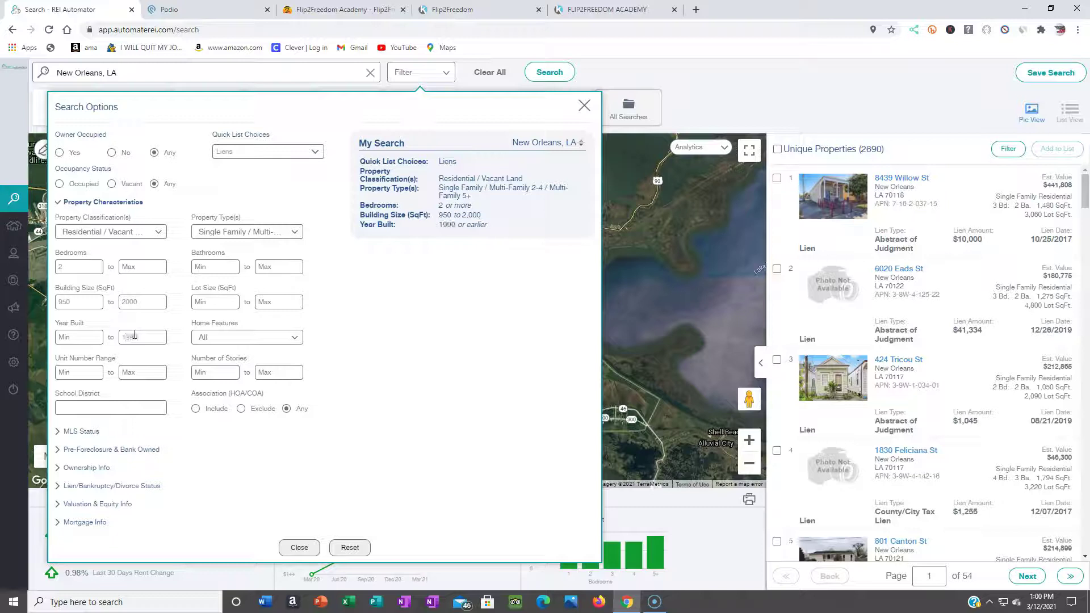
left_click(28, 572)
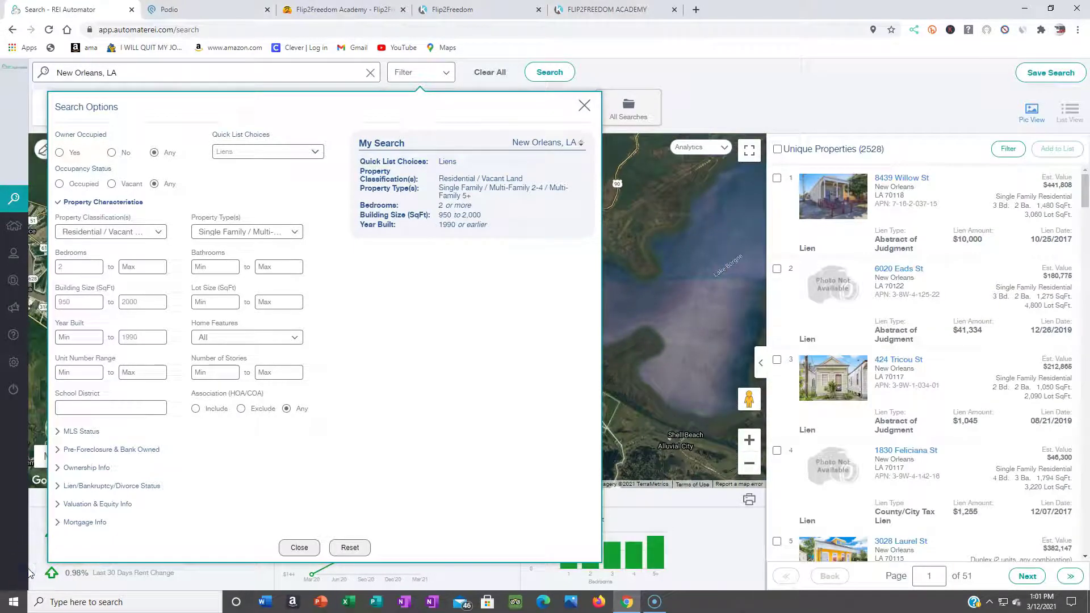
left_click(28, 569)
- Set MLS Status On Market to No, trimming results to 2507 properties
left_click(82, 435)
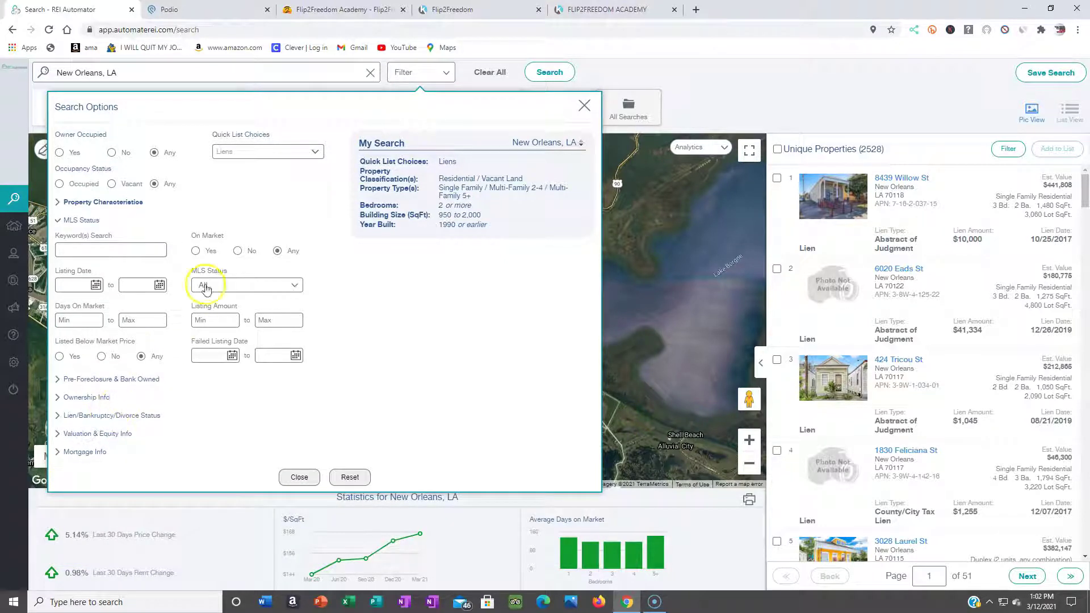
left_click(242, 250)
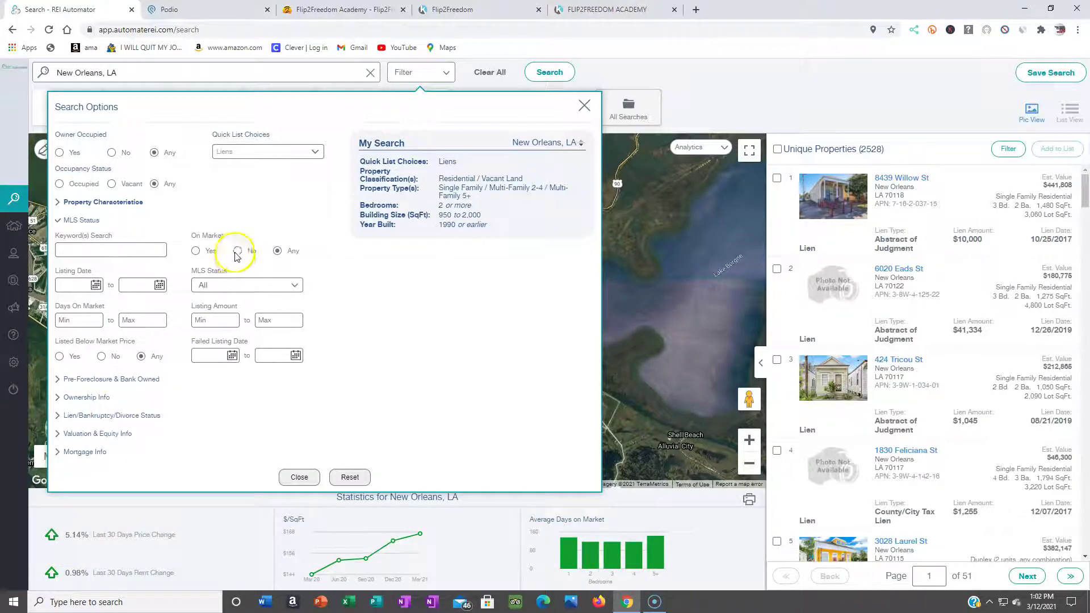
left_click(236, 253)
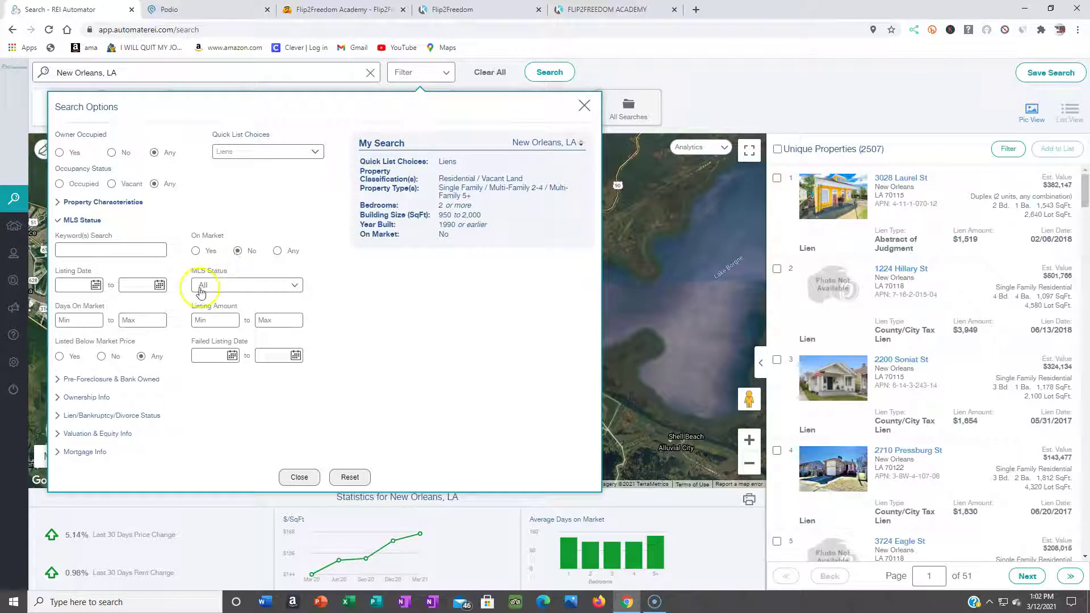
left_click(156, 344)
left_click(109, 394)
- Set the Years of Ownership minimum to 5, cutting results to 642 properties
left_click(105, 398)
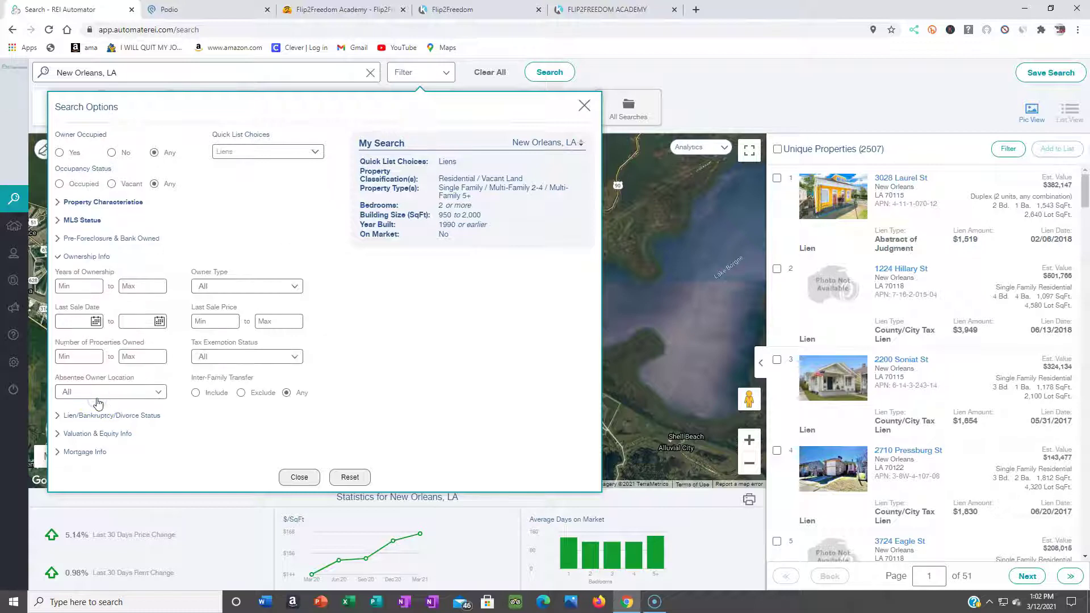
left_click(84, 296)
left_click(88, 290)
type("5")
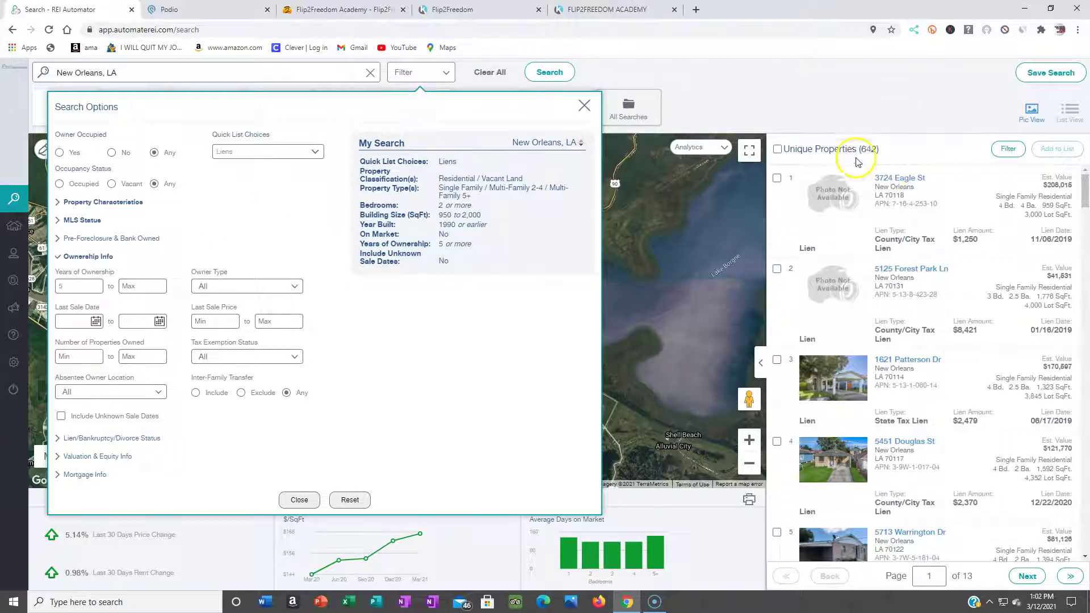
- Set Last Sale Price maximum to 150,000 and Number of Properties Owned minimum to 2
left_click(263, 321)
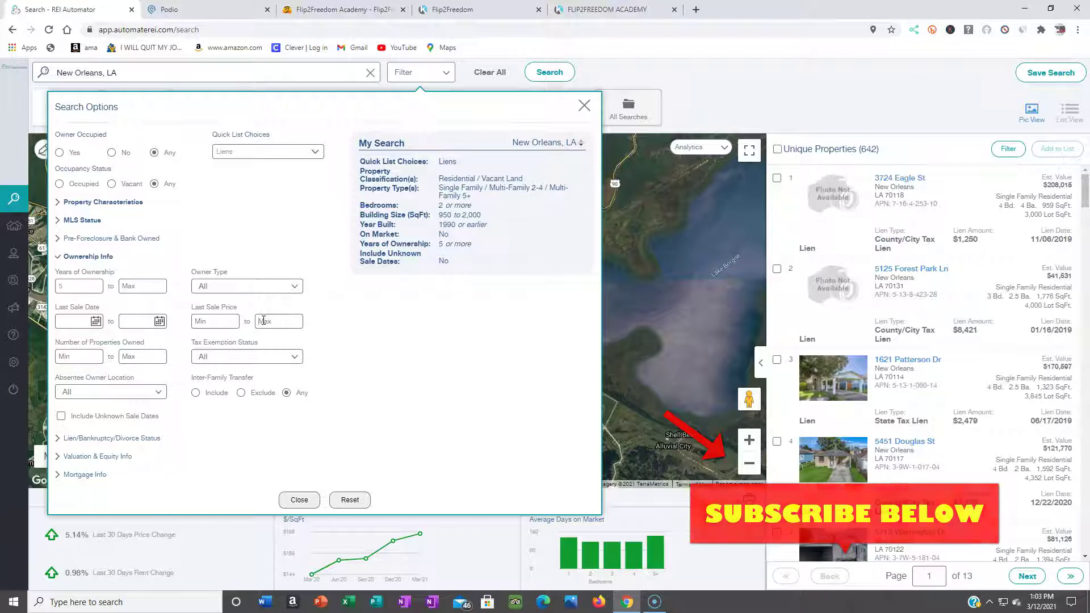
type("15")
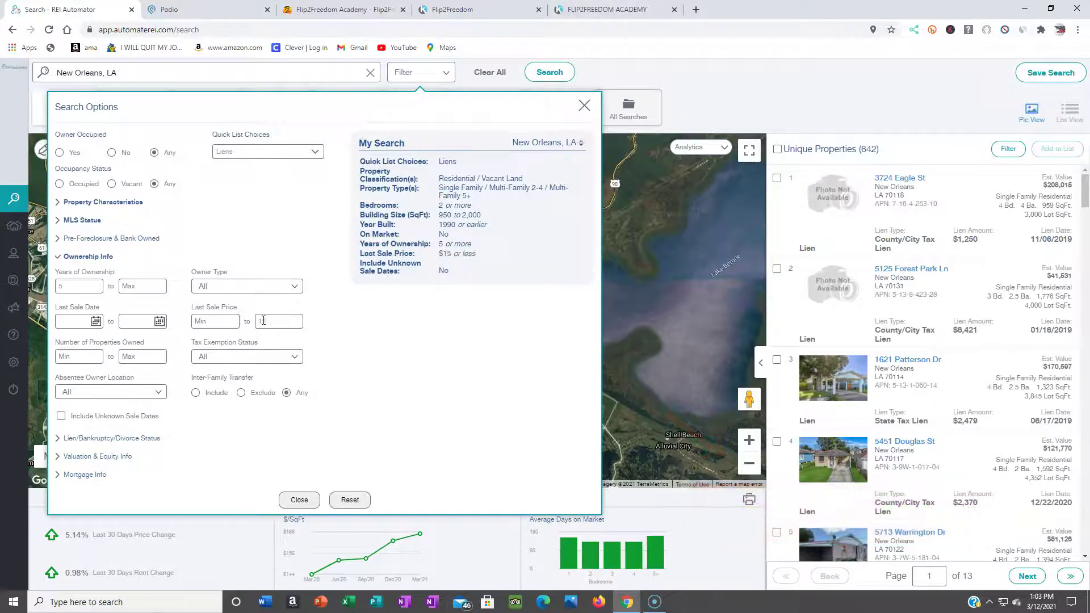
type("0,000")
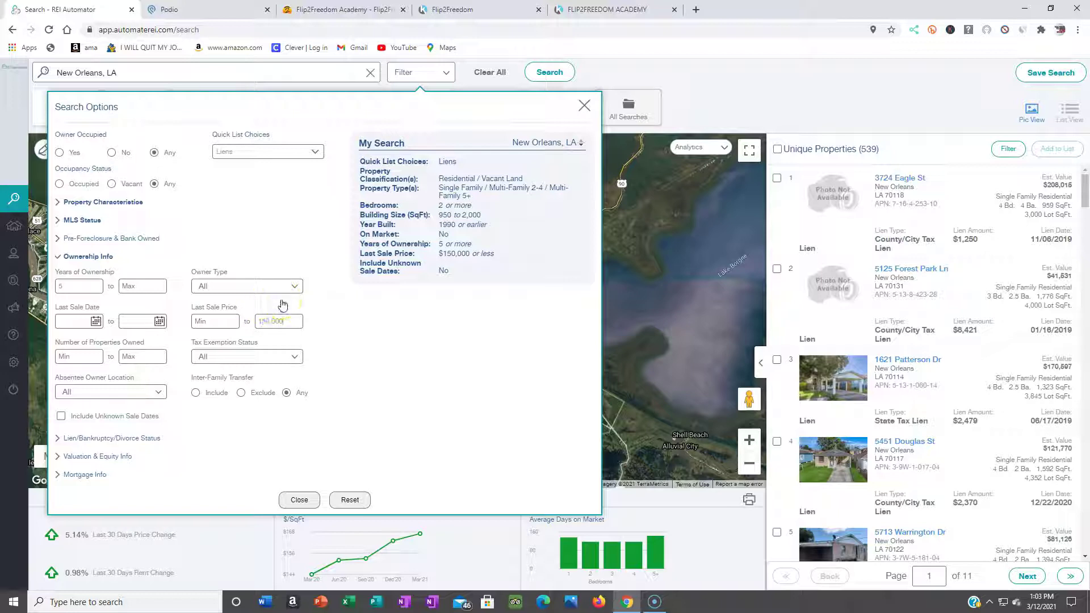
left_click(132, 352)
left_click(94, 356)
type("2")
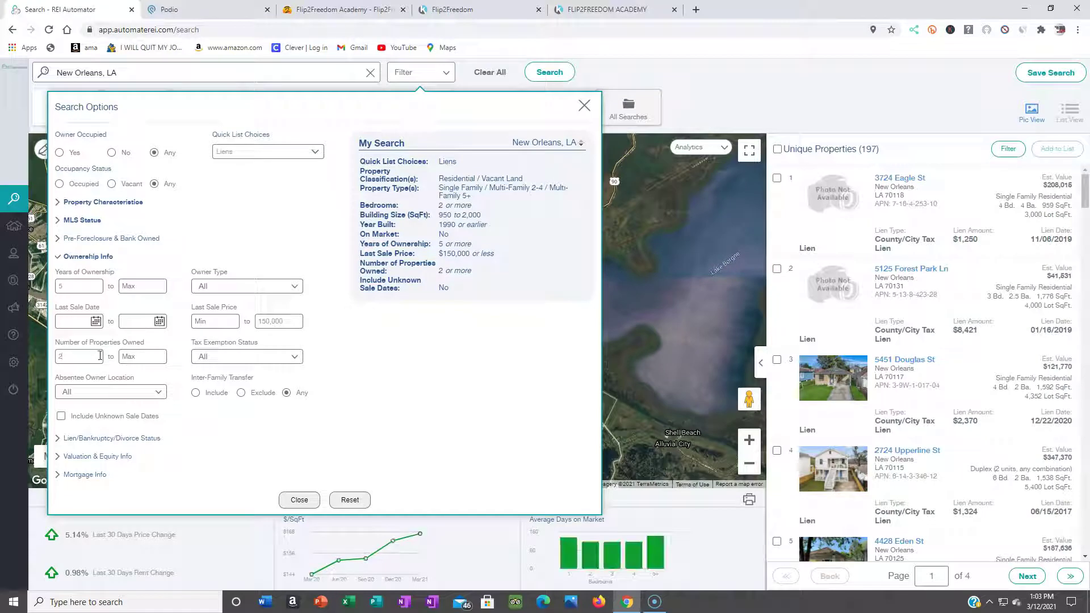
left_click(150, 369)
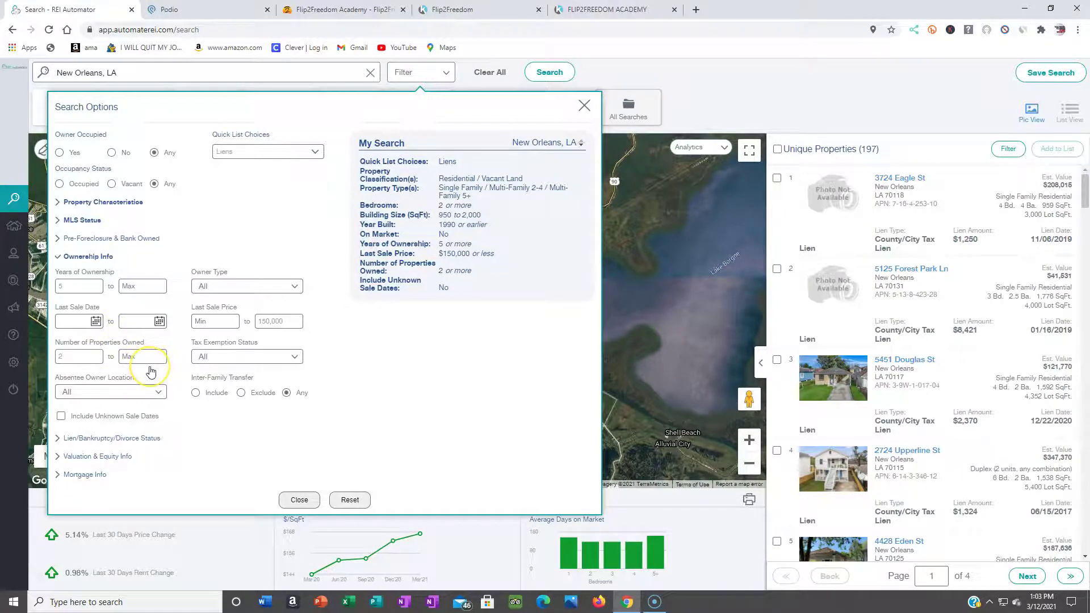
- Set the Specific Lien Type to Other and scroll through the 34 resulting properties
left_click(128, 442)
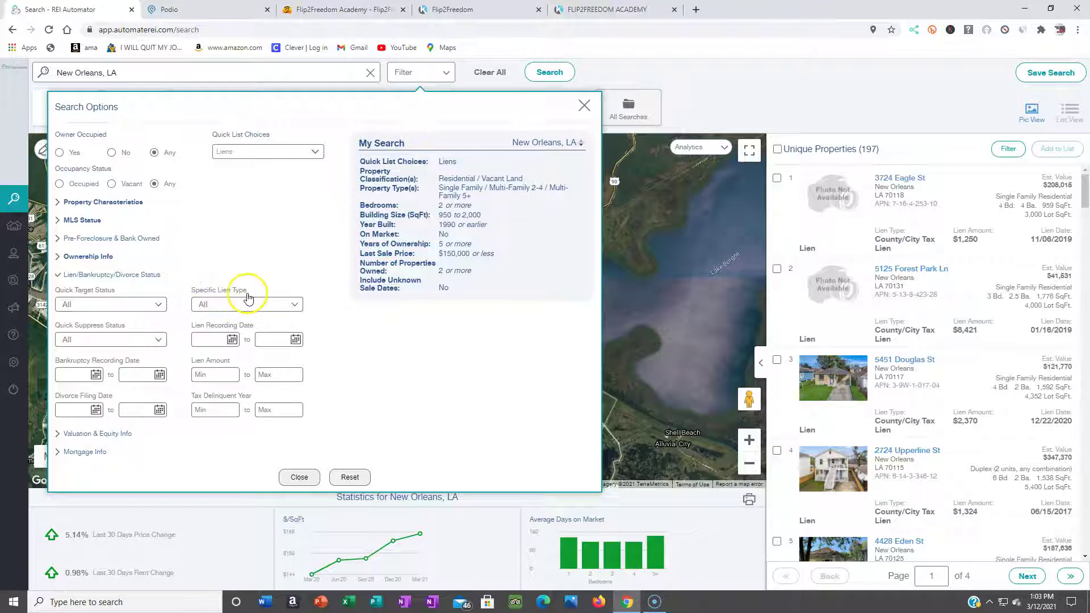
left_click(293, 307)
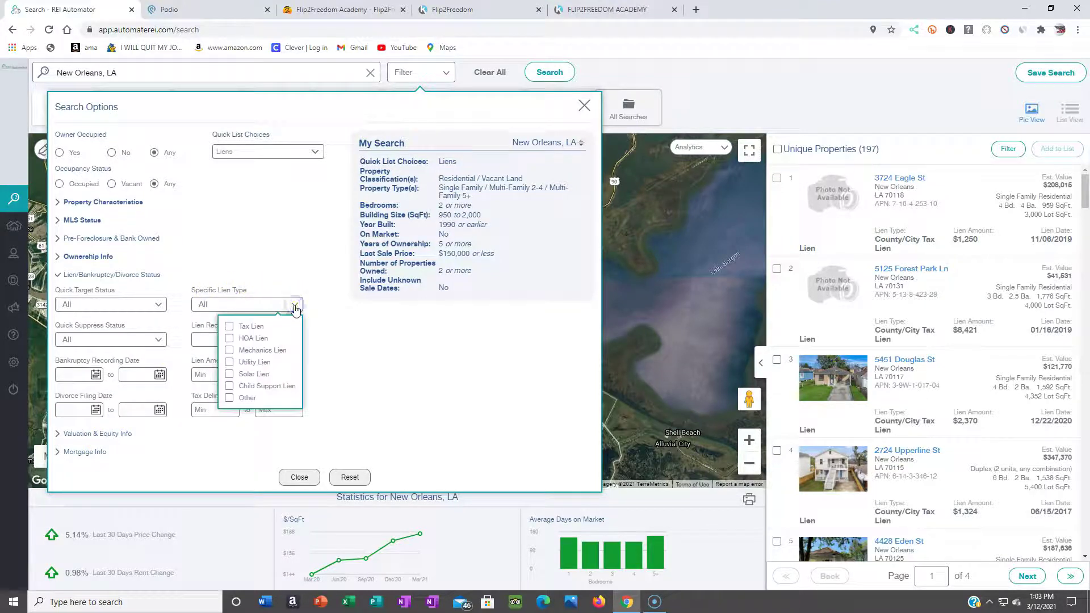
left_click(229, 347)
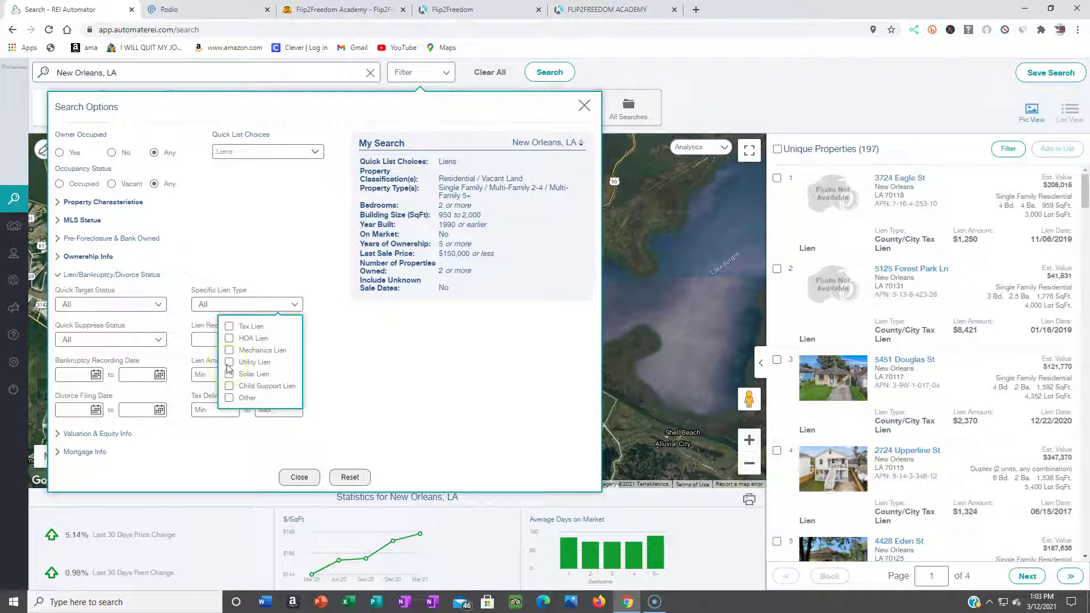
left_click(230, 400)
left_click(229, 399)
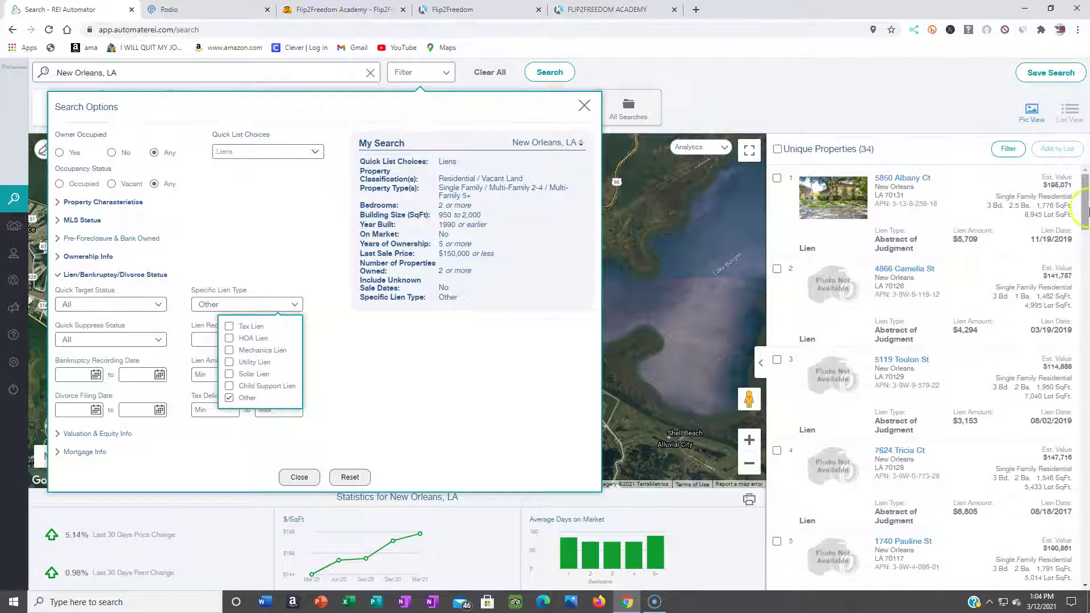
left_click_drag(1086, 211, 1030, 266)
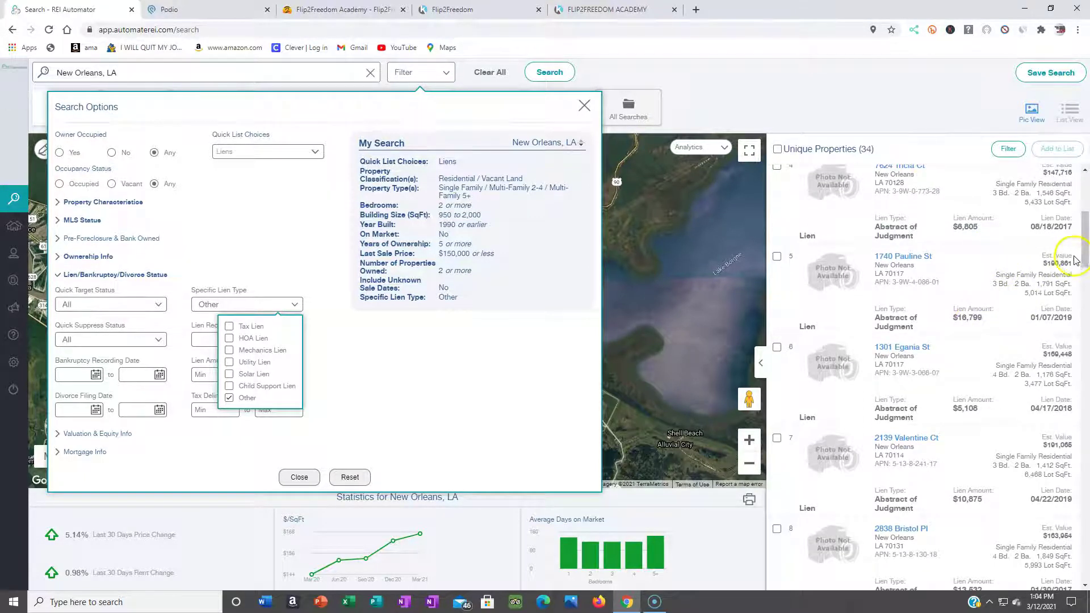
scroll(1070, 262, "down", 3)
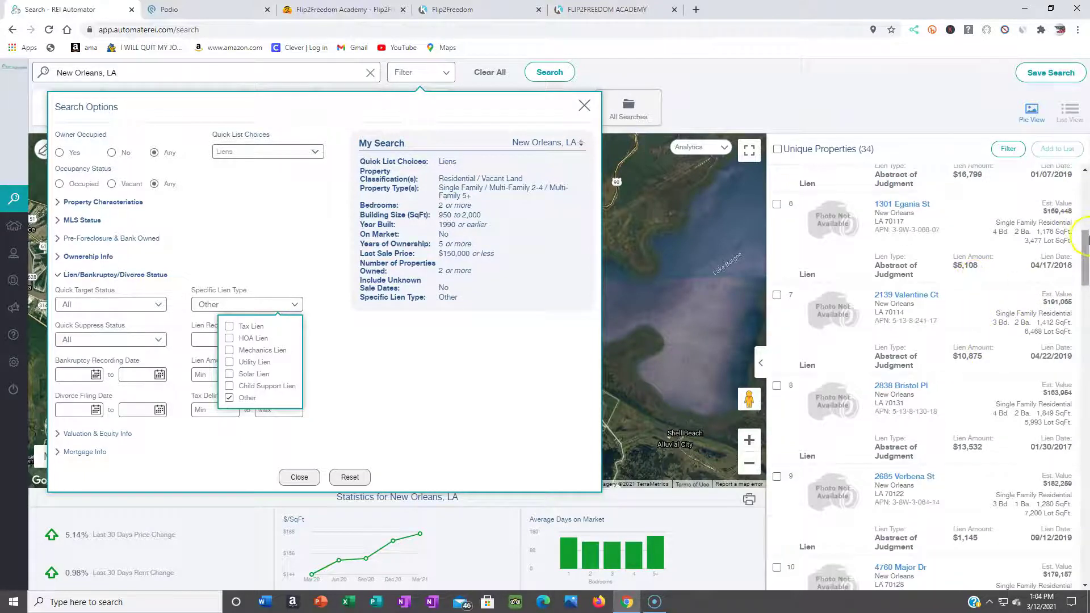
scroll(1084, 242, "down", 4)
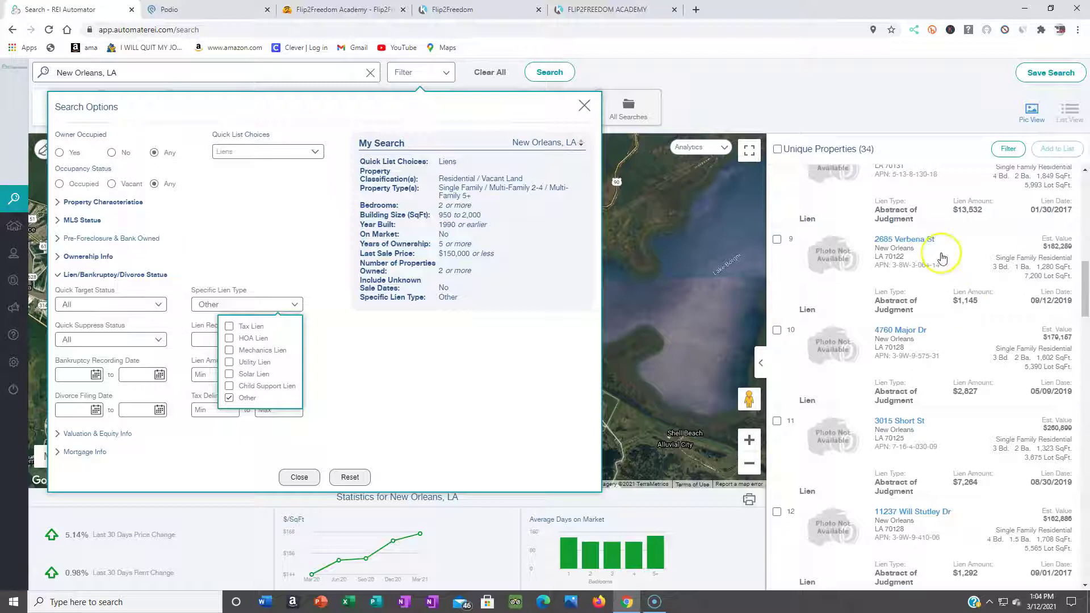
left_click(921, 242)
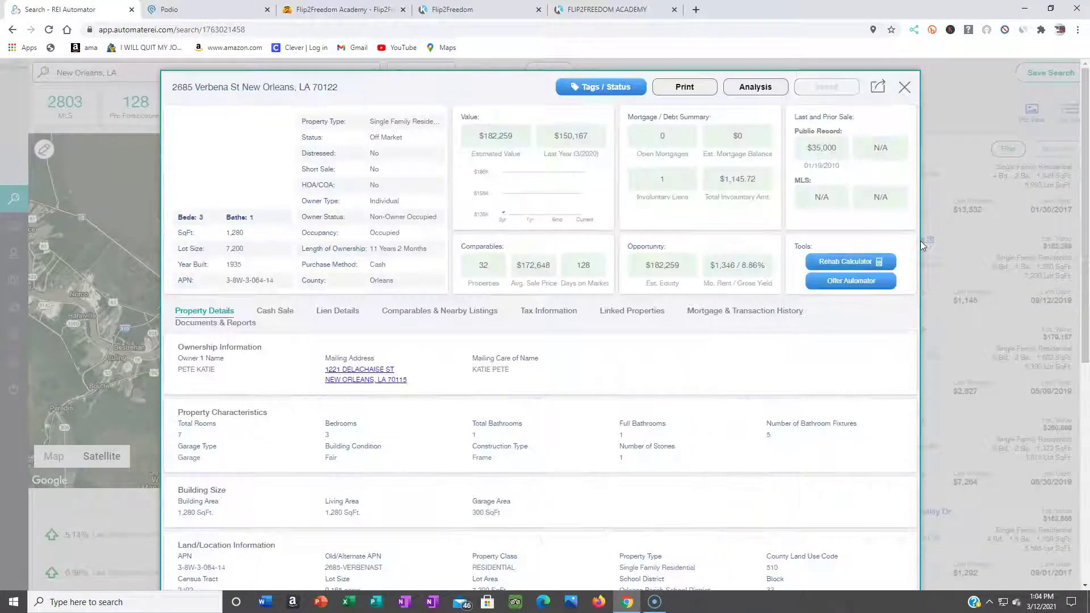
left_click(913, 255)
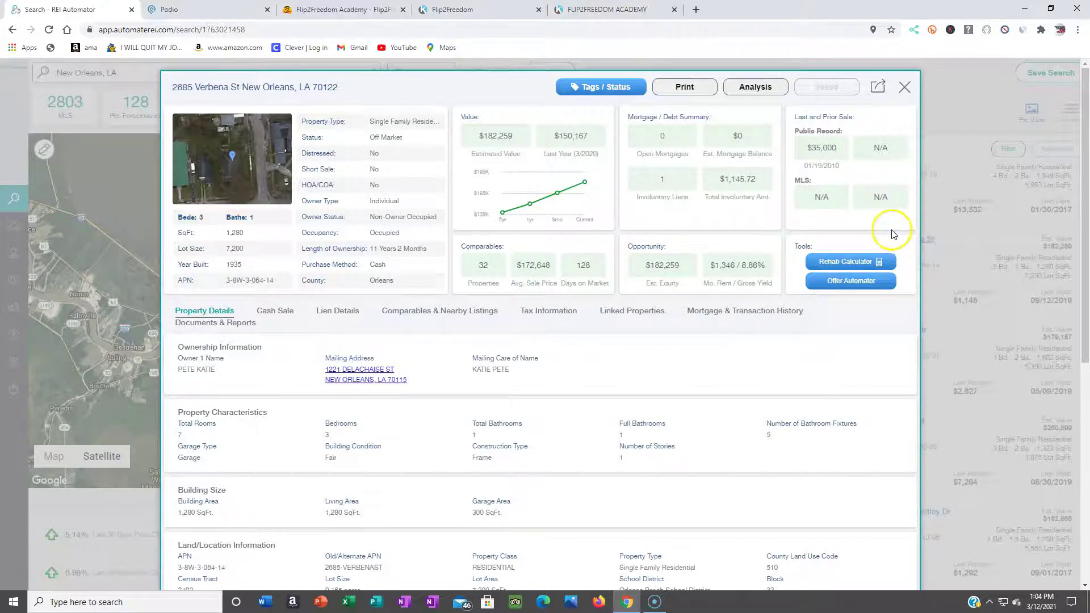
left_click(902, 91)
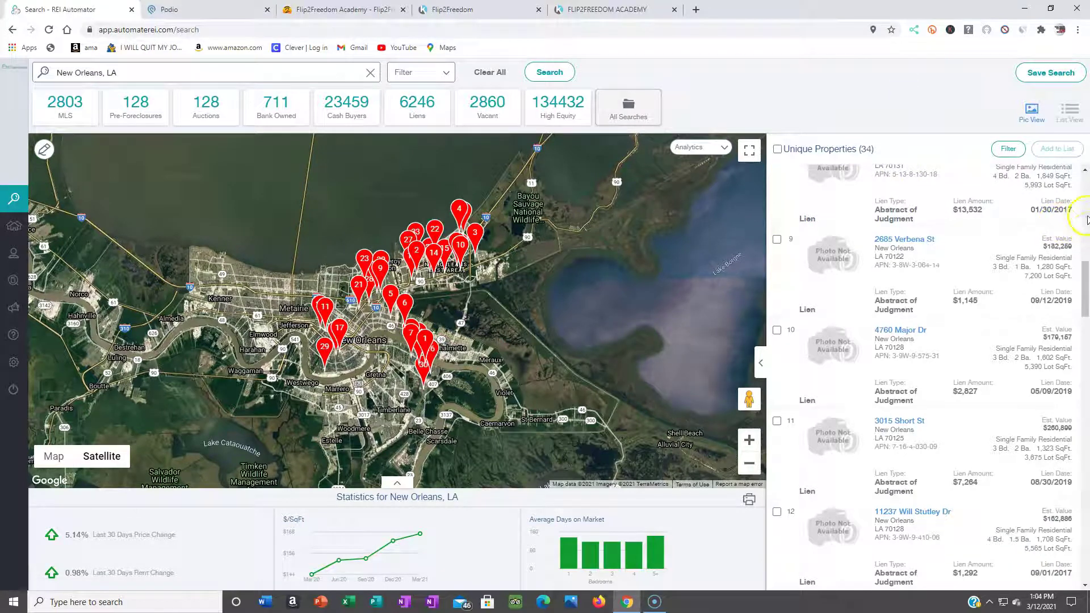
left_click_drag(1085, 292, 1086, 397)
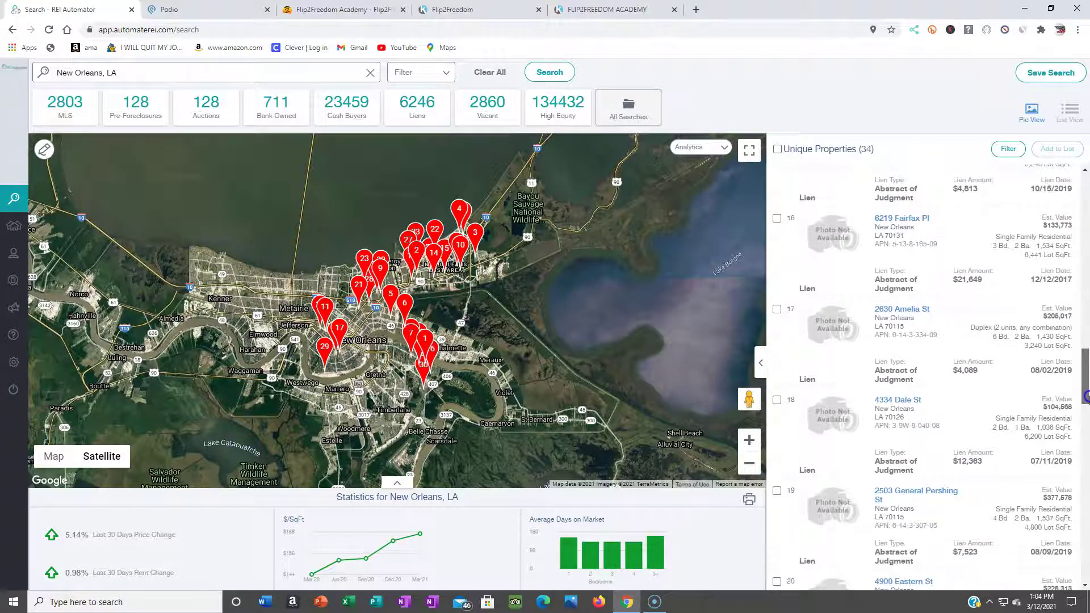
left_click(892, 220)
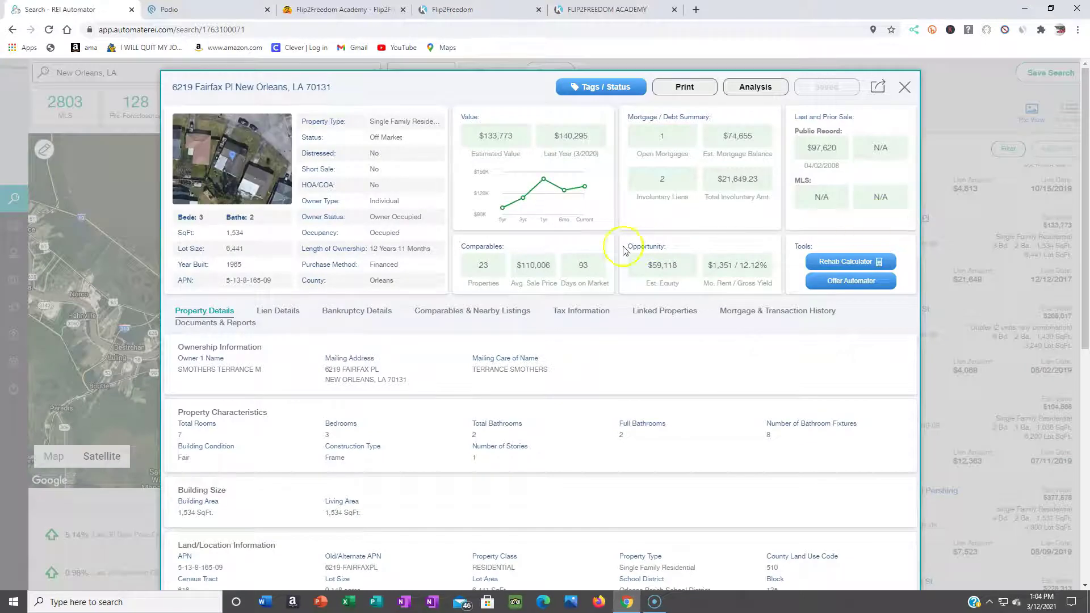
left_click(262, 314)
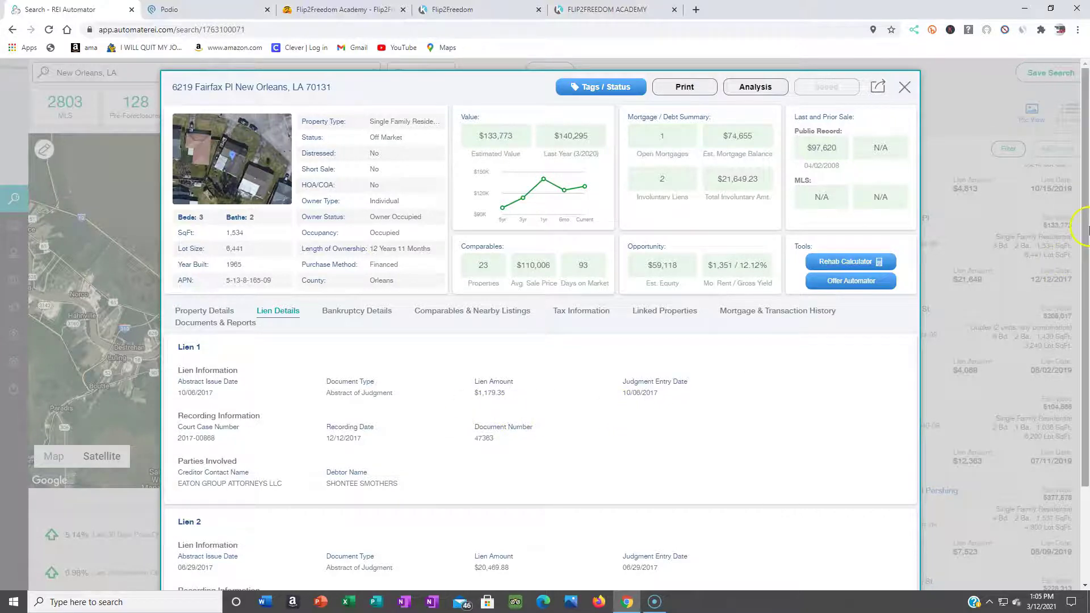
scroll(1086, 230, "down", 2)
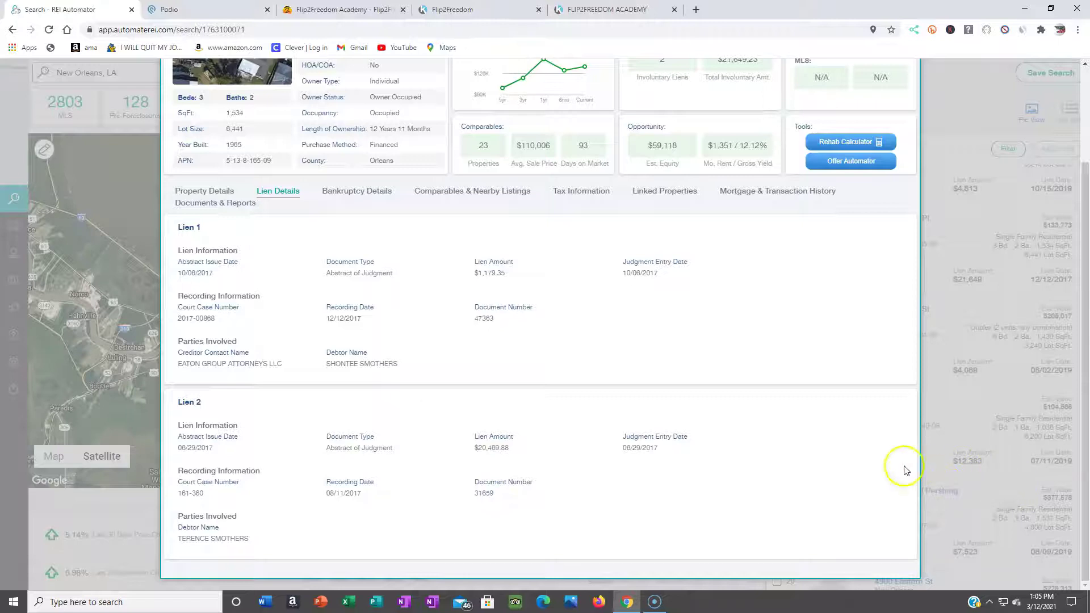
scroll(1081, 462, "up", 3)
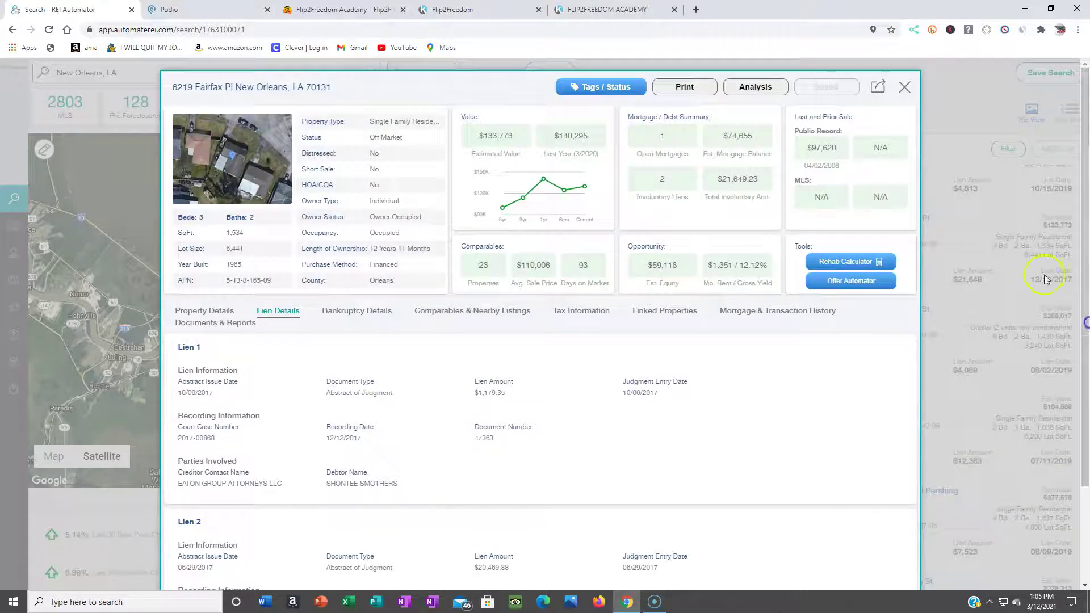
left_click(904, 87)
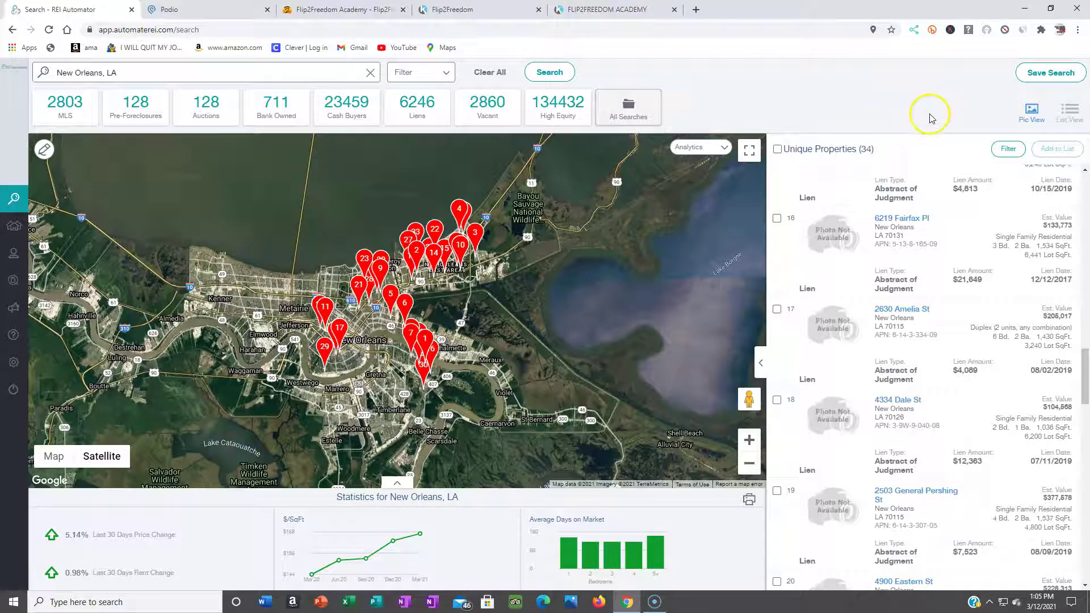
- Select all 34 unique properties, start Add to List, then cancel the dialog
left_click(779, 150)
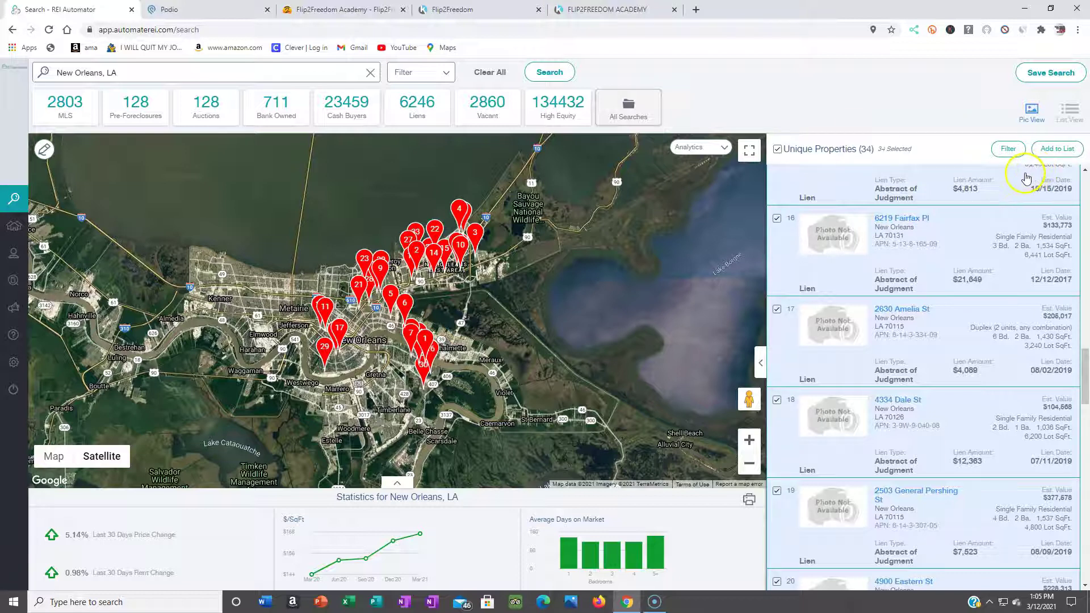
left_click(1048, 154)
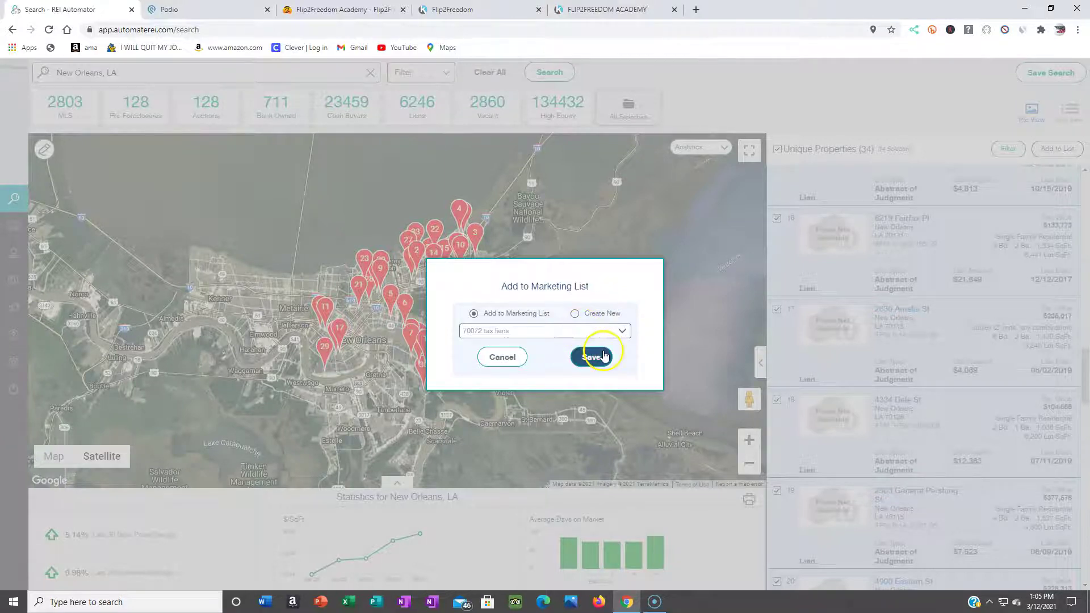
left_click(502, 357)
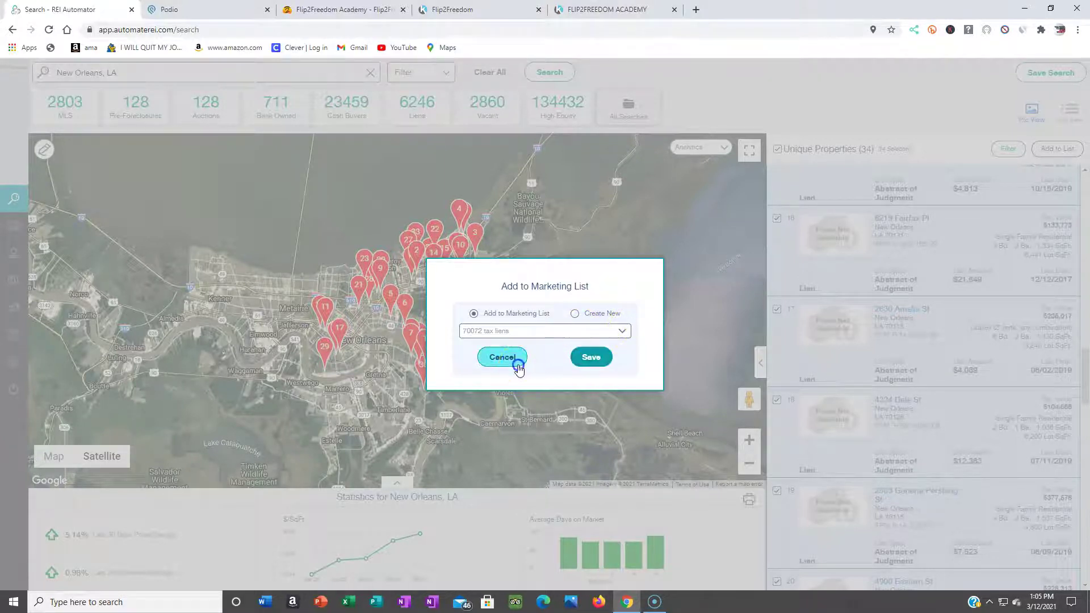
mouse_move(83, 156)
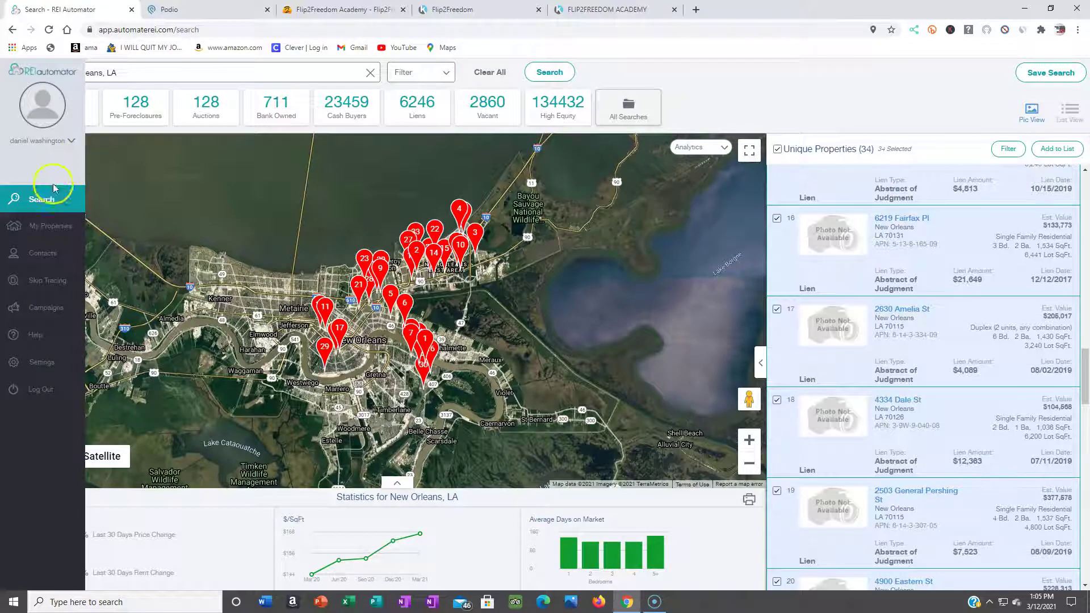
- Go to My Properties and pick the 'vacant tax del' marketing list
left_click(45, 229)
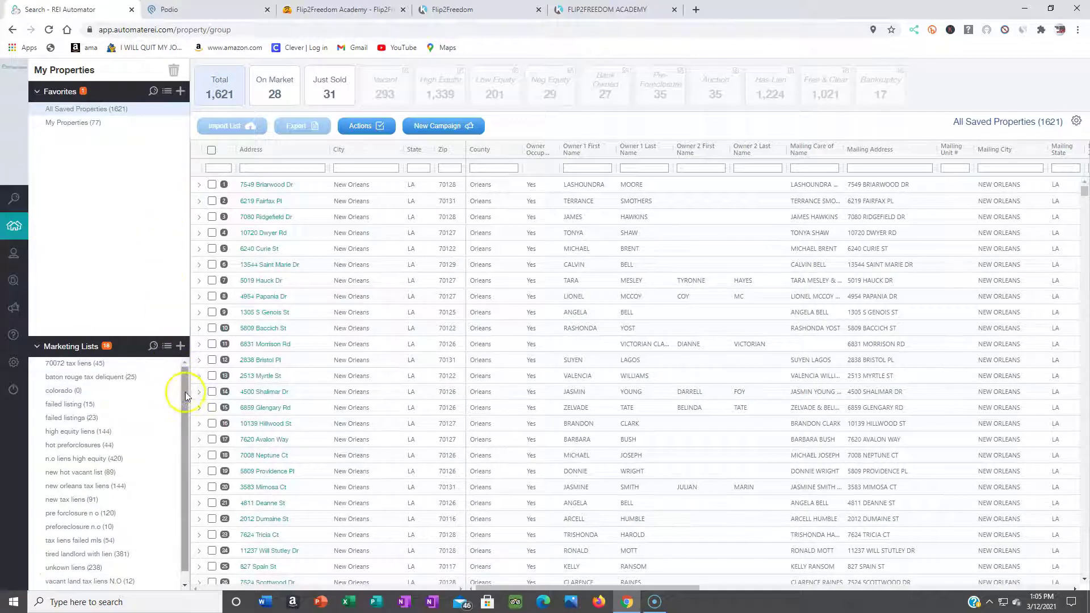
scroll(185, 398, "down", 1)
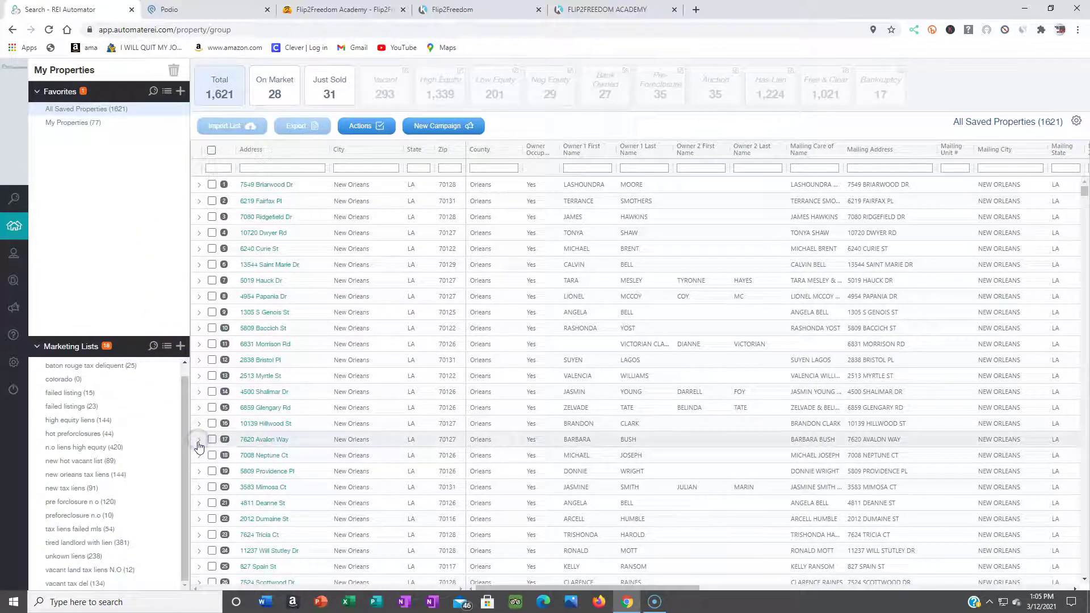
left_click(157, 588)
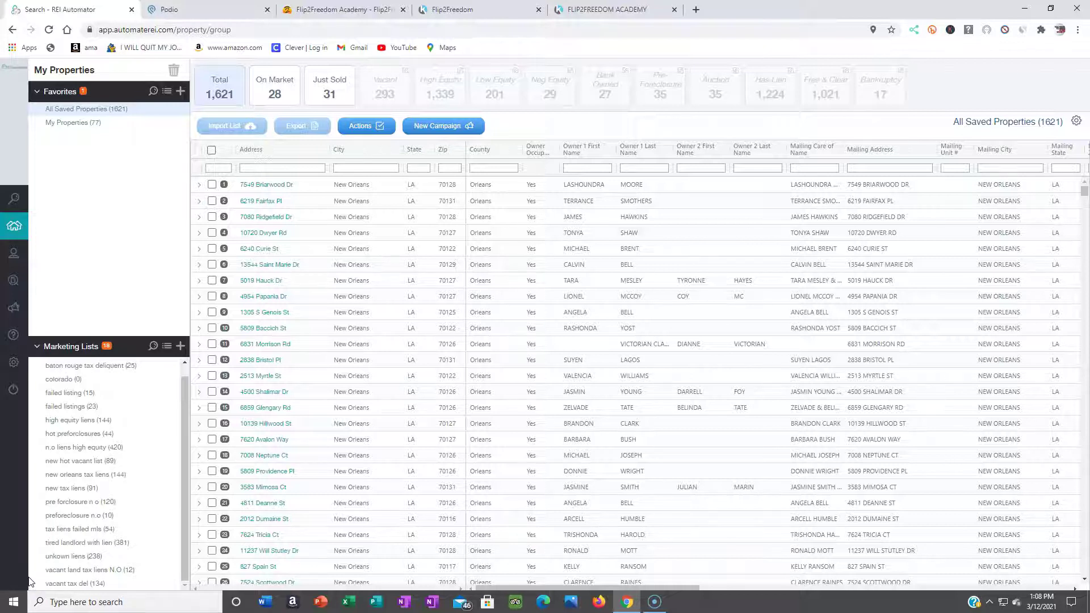
left_click(51, 563)
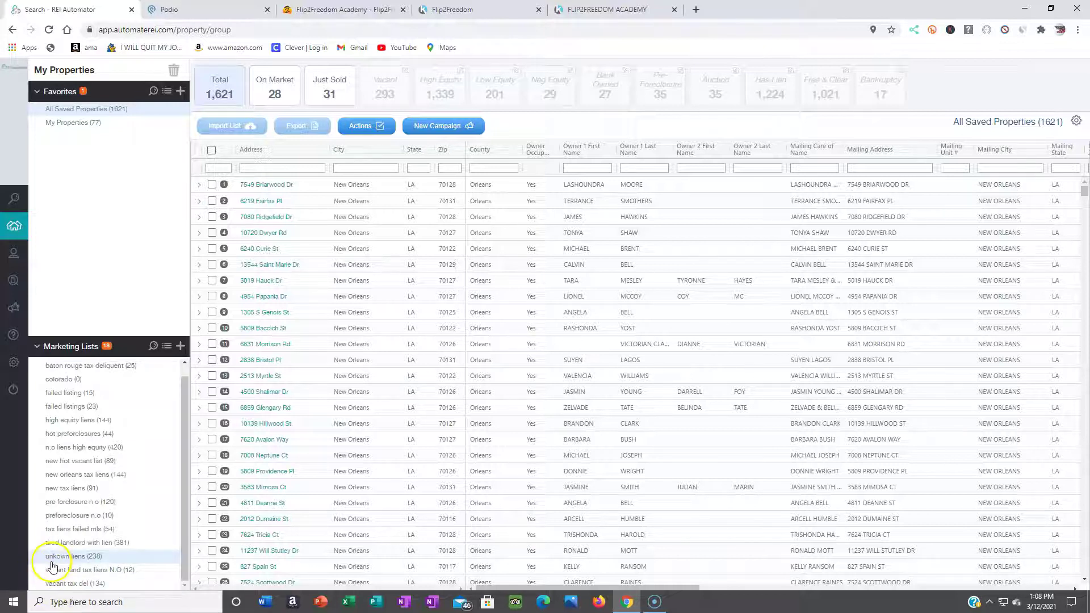